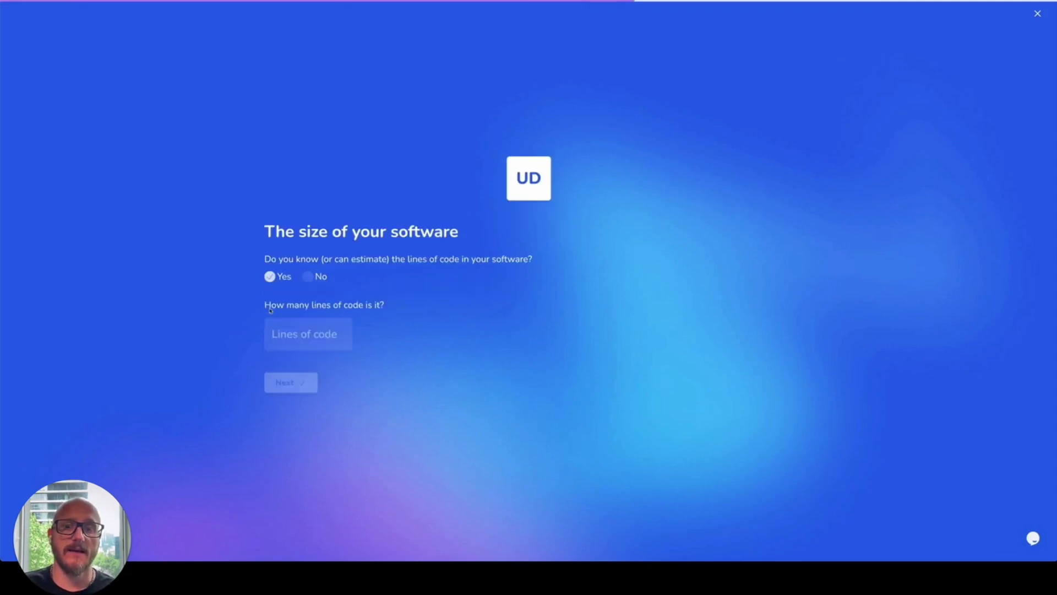
Step: Enter 30000 lines of code and 9 years of development for the software
left_click(306, 336)
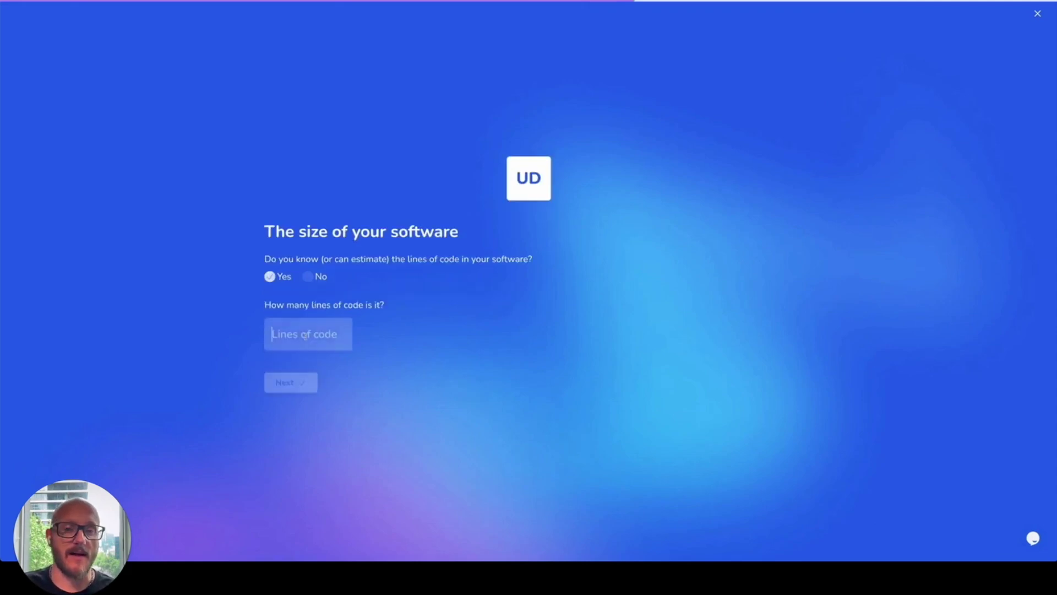
type("30000")
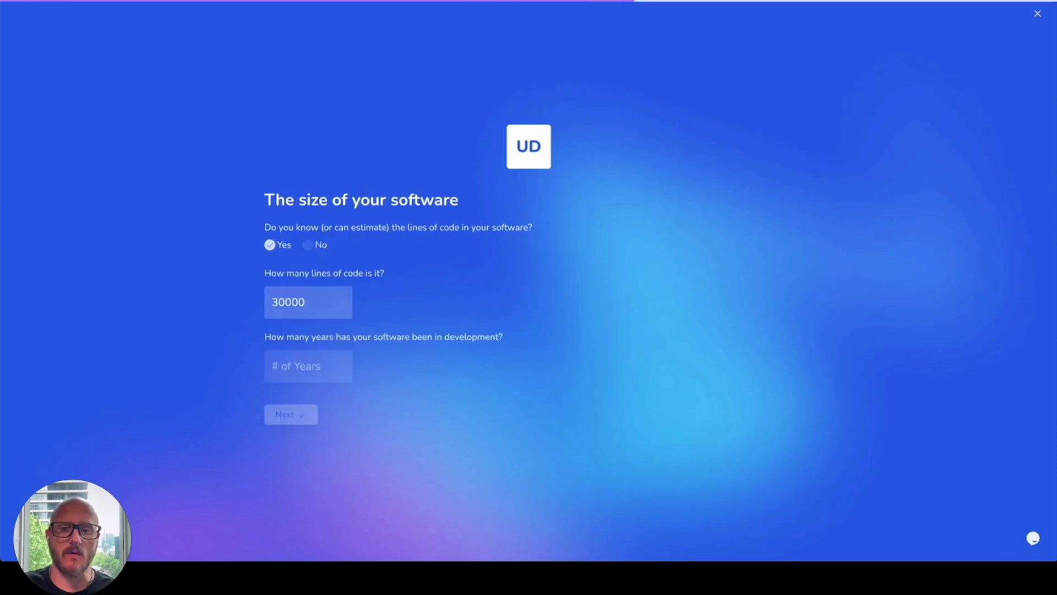
left_click(331, 381)
type("9")
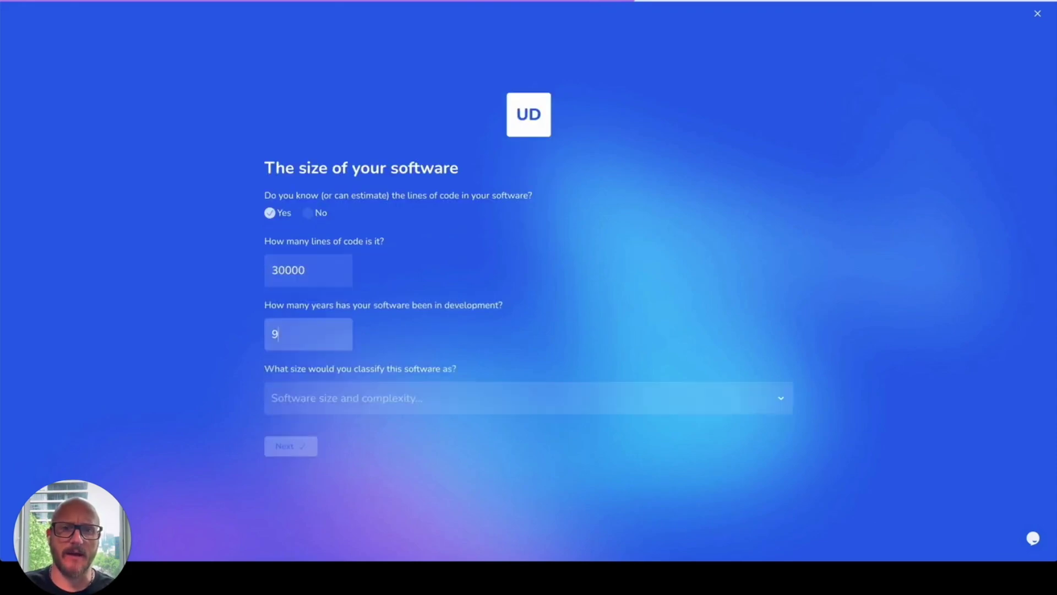
Step: Classify the software as Small with a highly modular and componentized code structure, and submit the size details
left_click(383, 394)
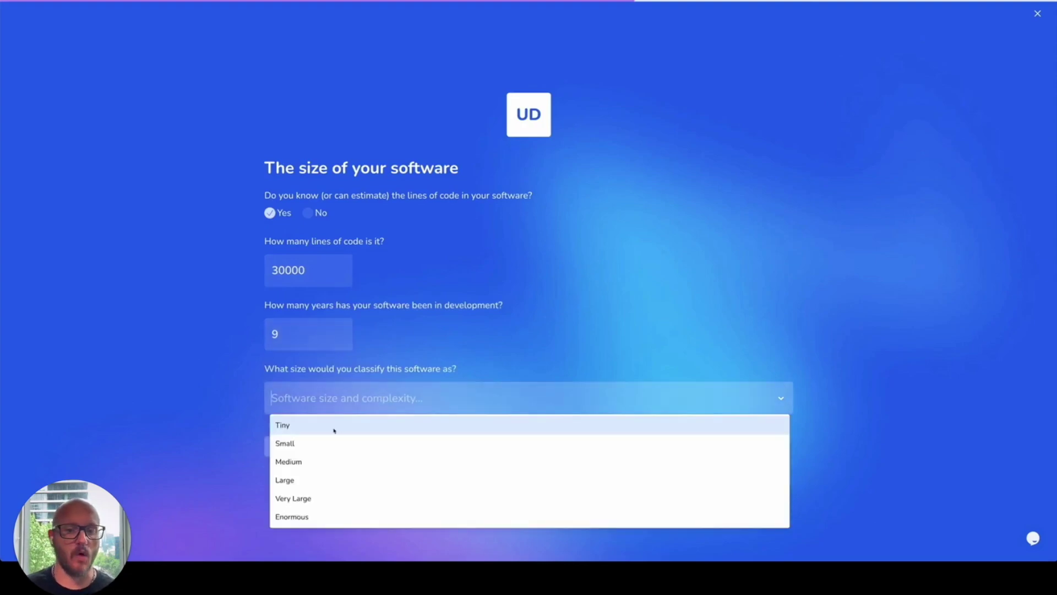
left_click(300, 443)
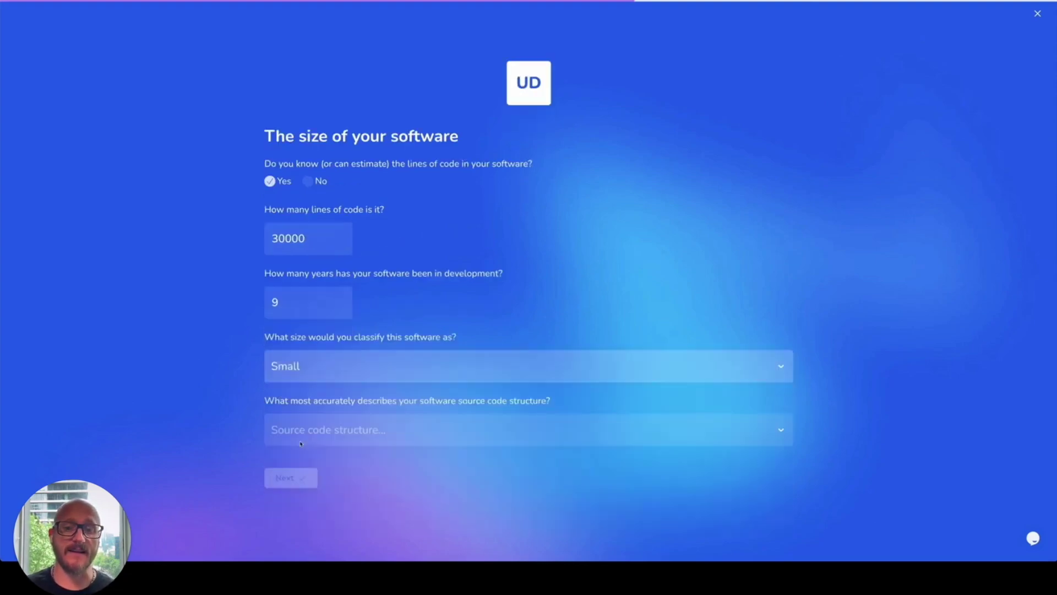
left_click(368, 433)
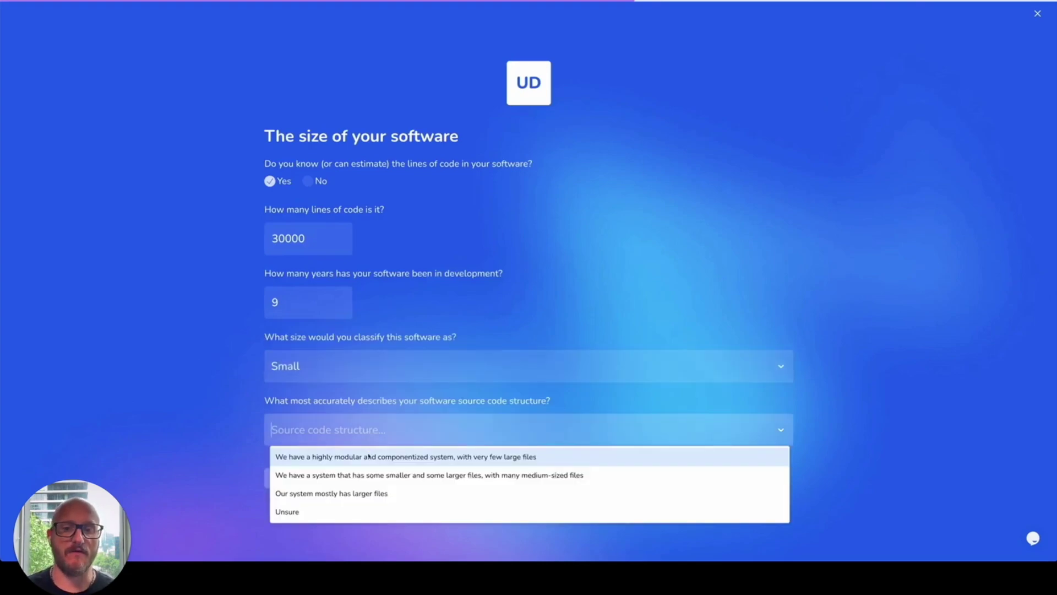
left_click(369, 456)
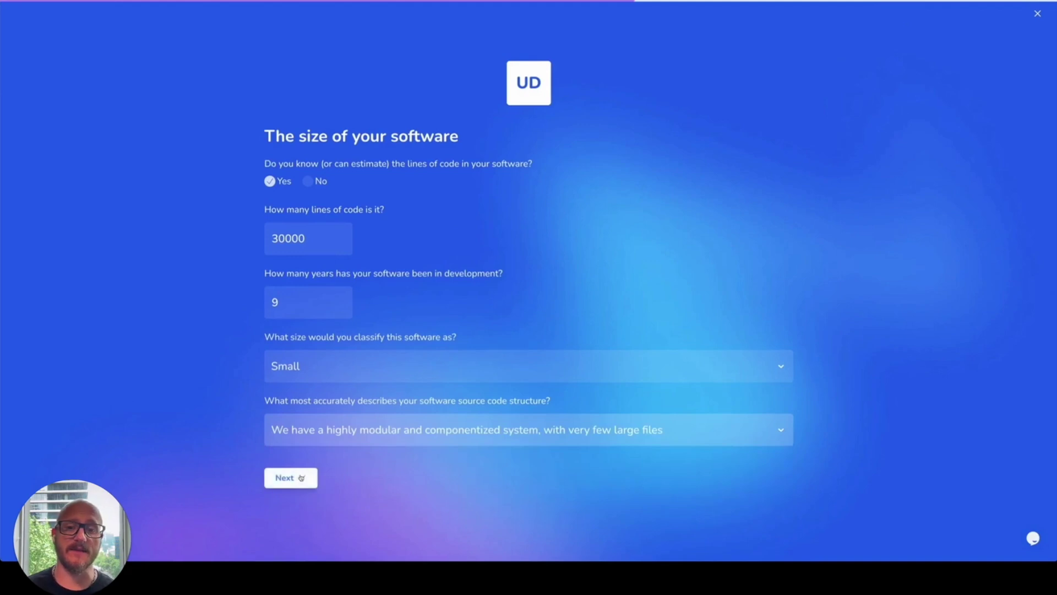
left_click(301, 478)
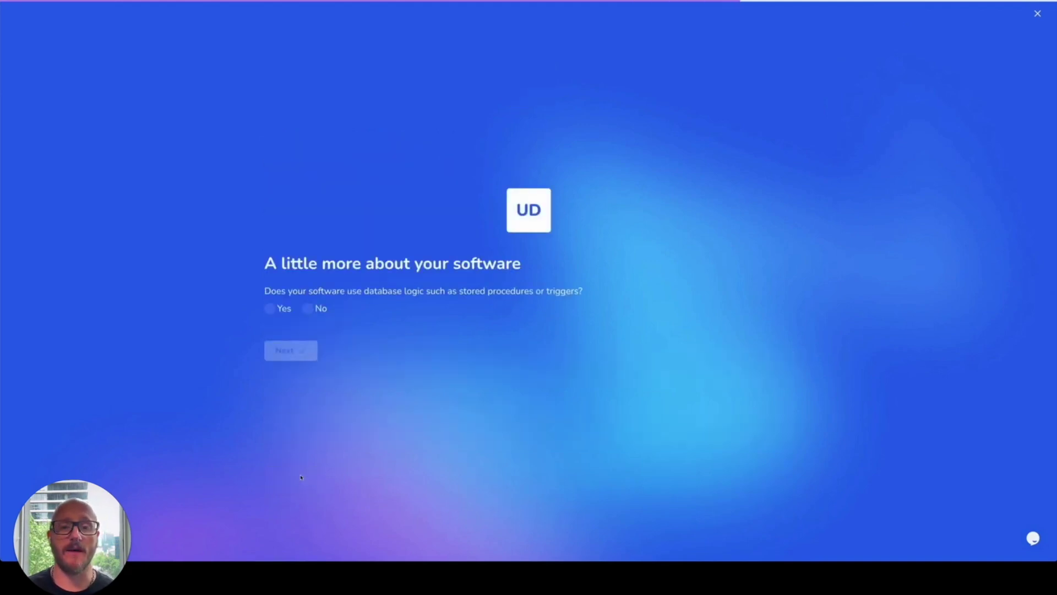
Step: Answer No to database logic and microservice architecture, give "Legacy code." as other complexity, and submit the answers
left_click(313, 309)
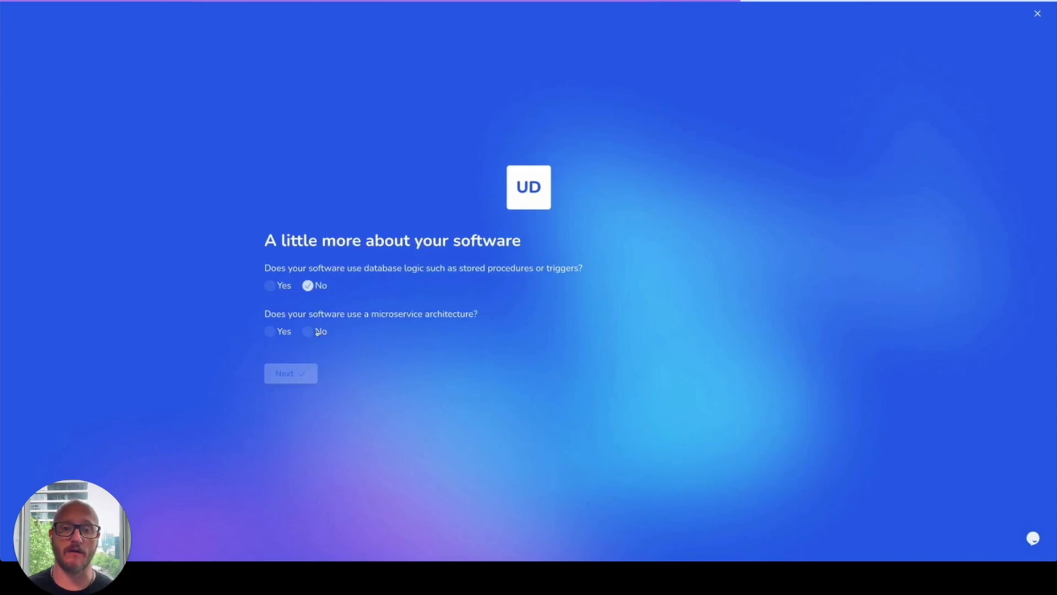
left_click(317, 332)
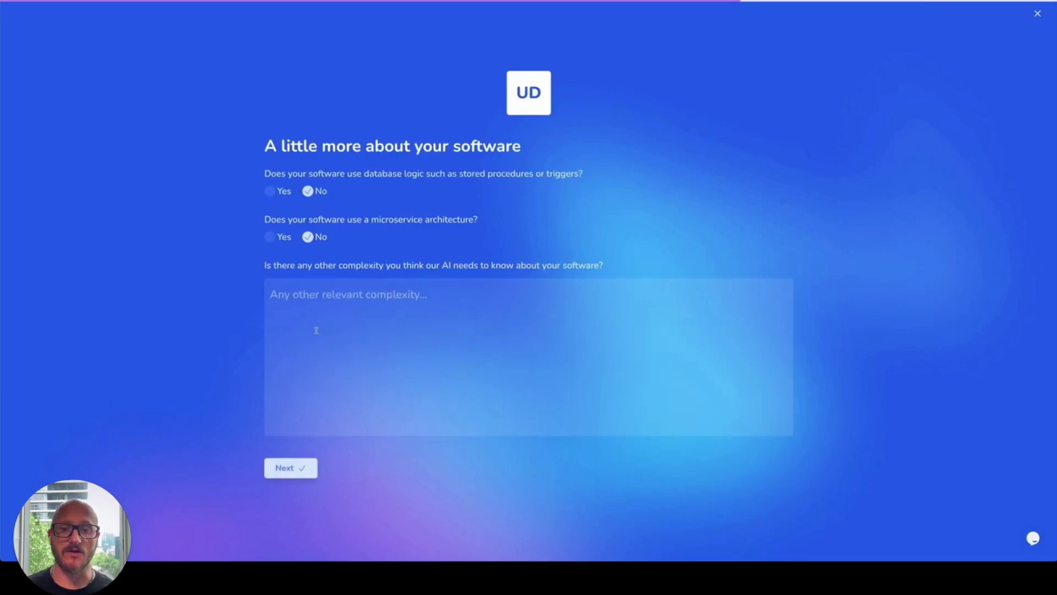
left_click(317, 329)
type("L")
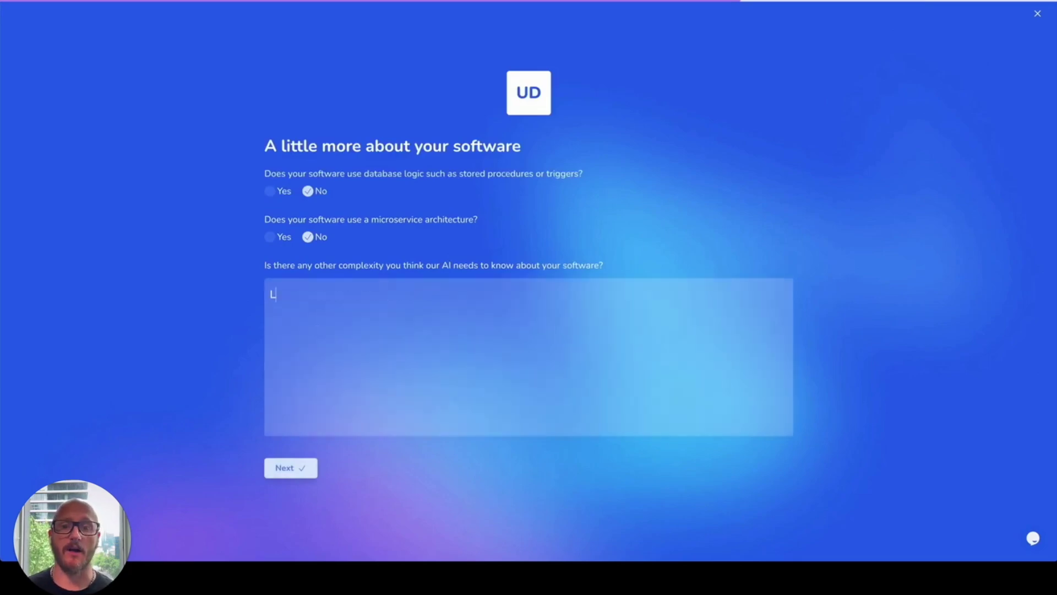
type("egacy code.")
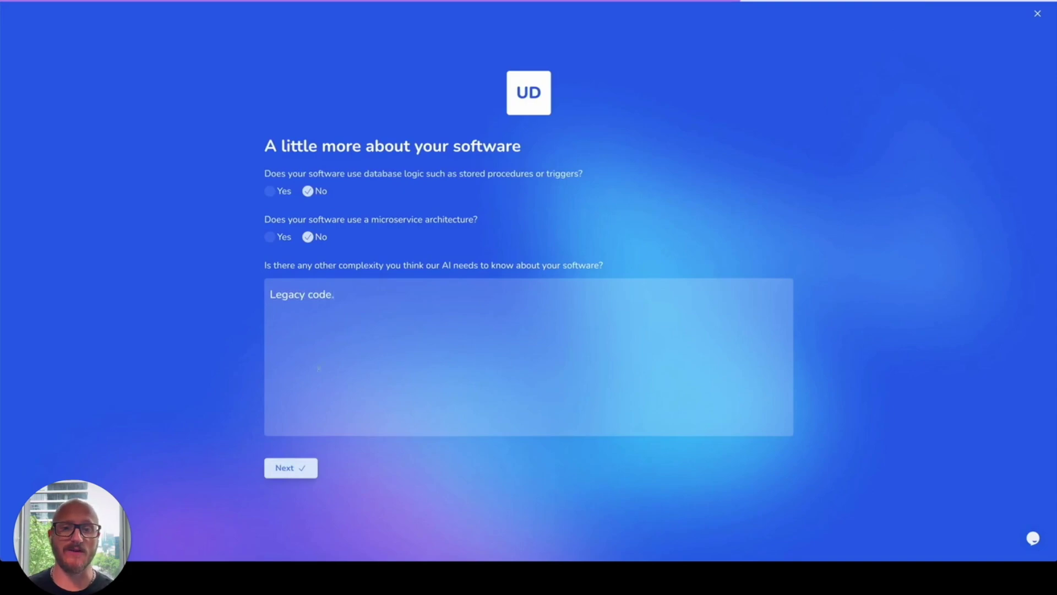
left_click(298, 470)
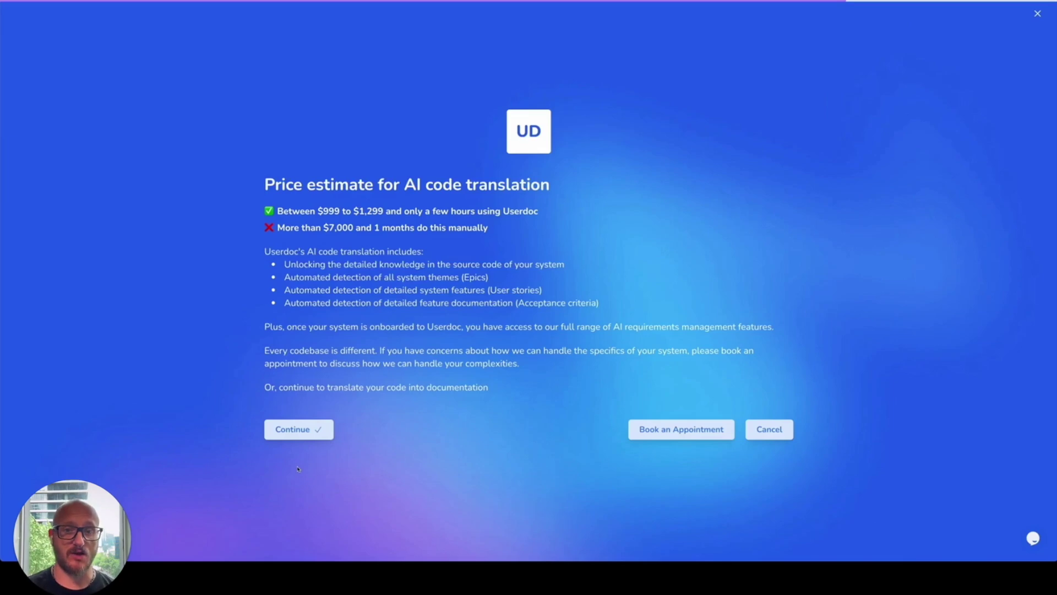
Step: Continue past the price estimate and connect the source code by uploading Online-Voting-System.zip, proceeding to file selection
left_click(302, 430)
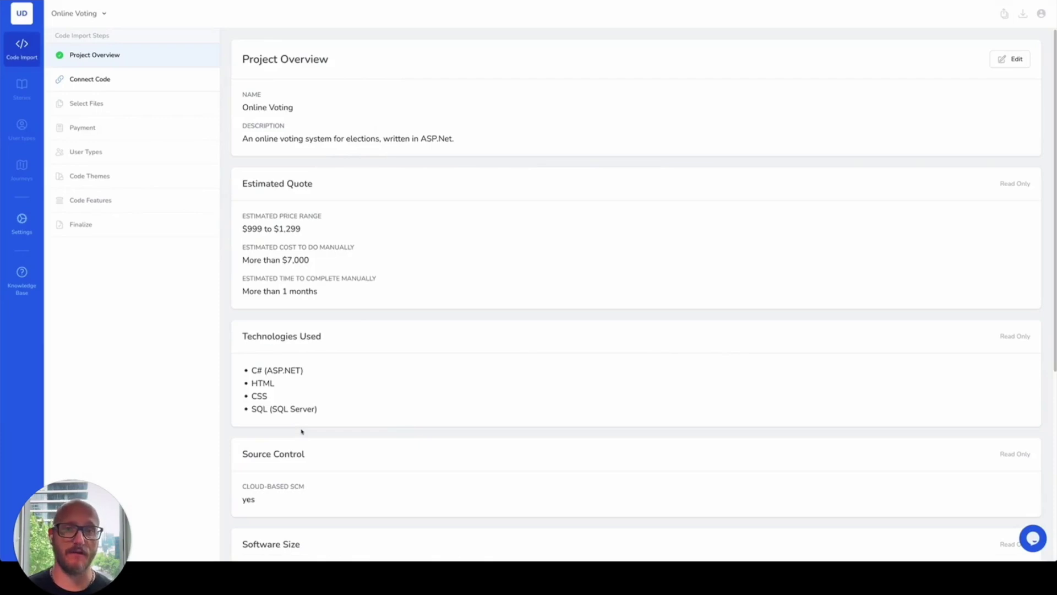
left_click(106, 83)
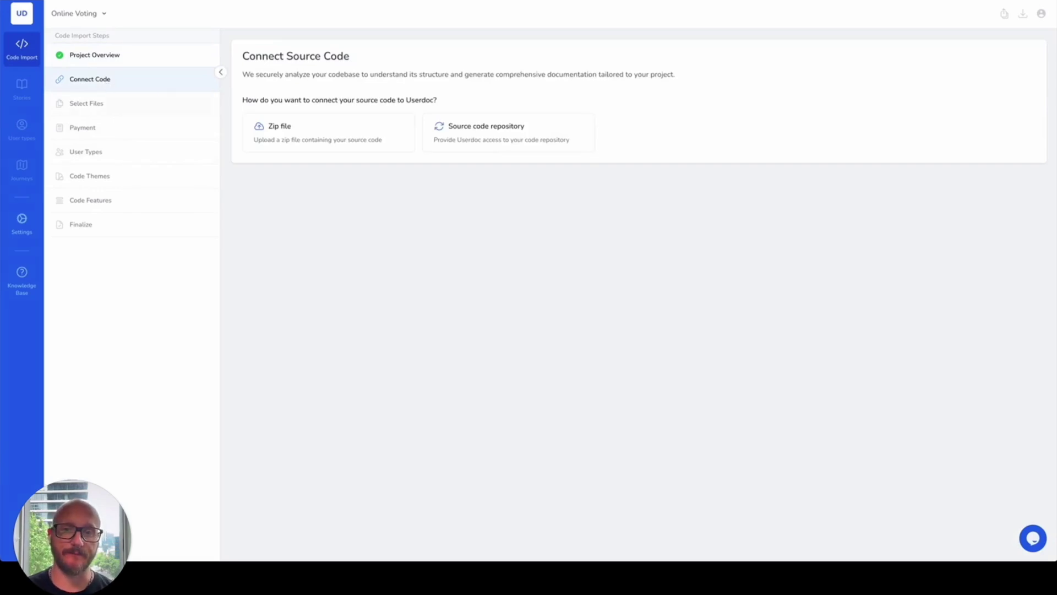
left_click(324, 137)
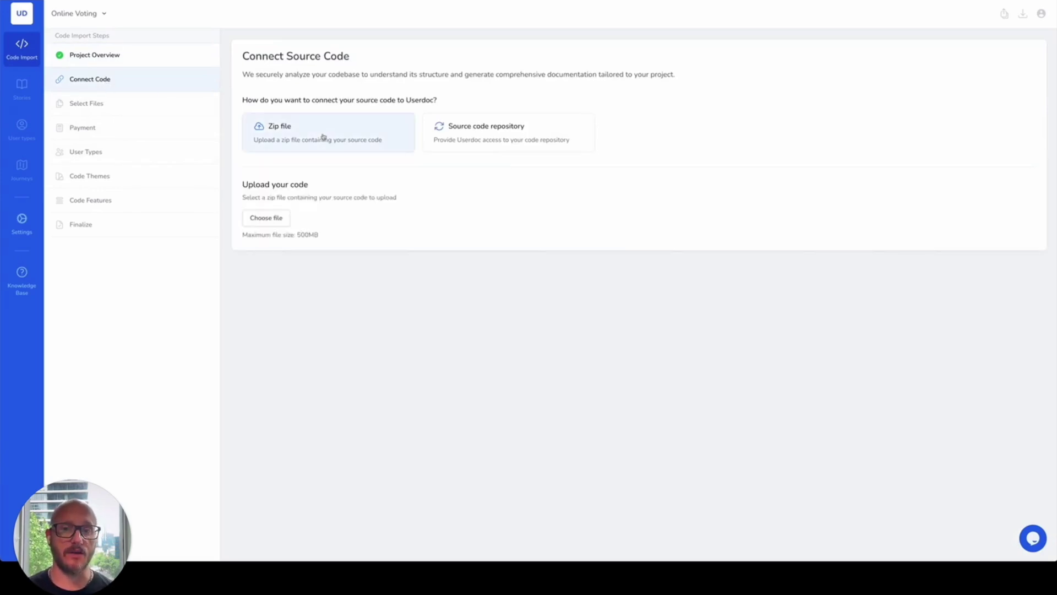
left_click(272, 218)
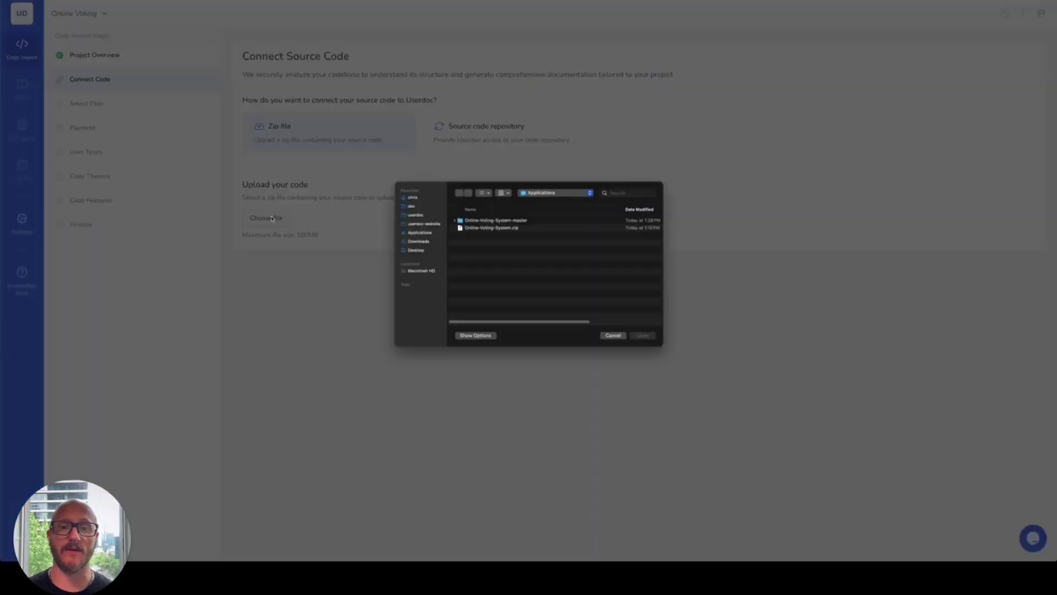
left_click(513, 228)
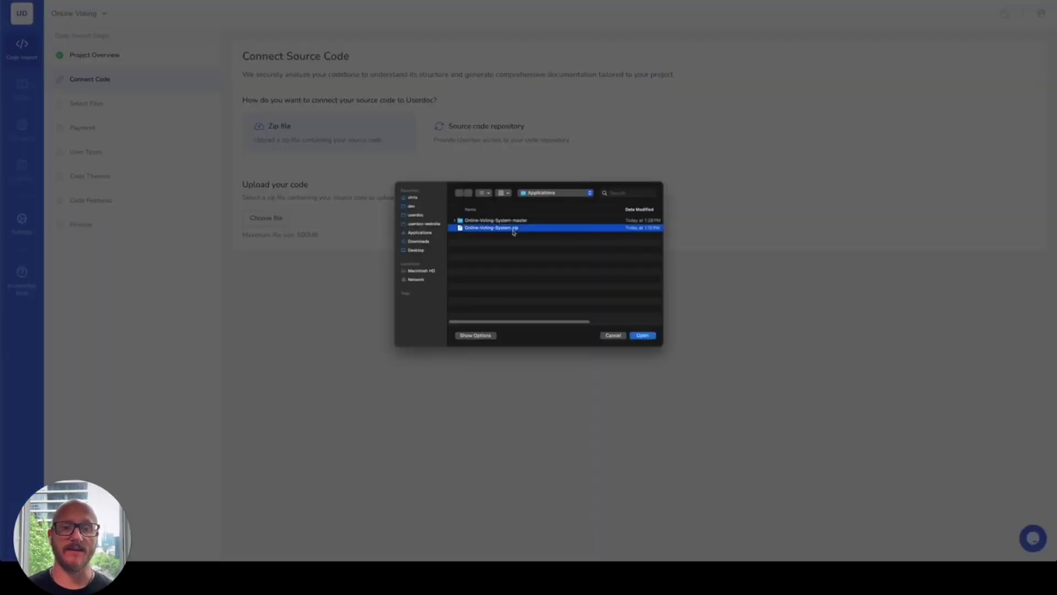
left_click(653, 336)
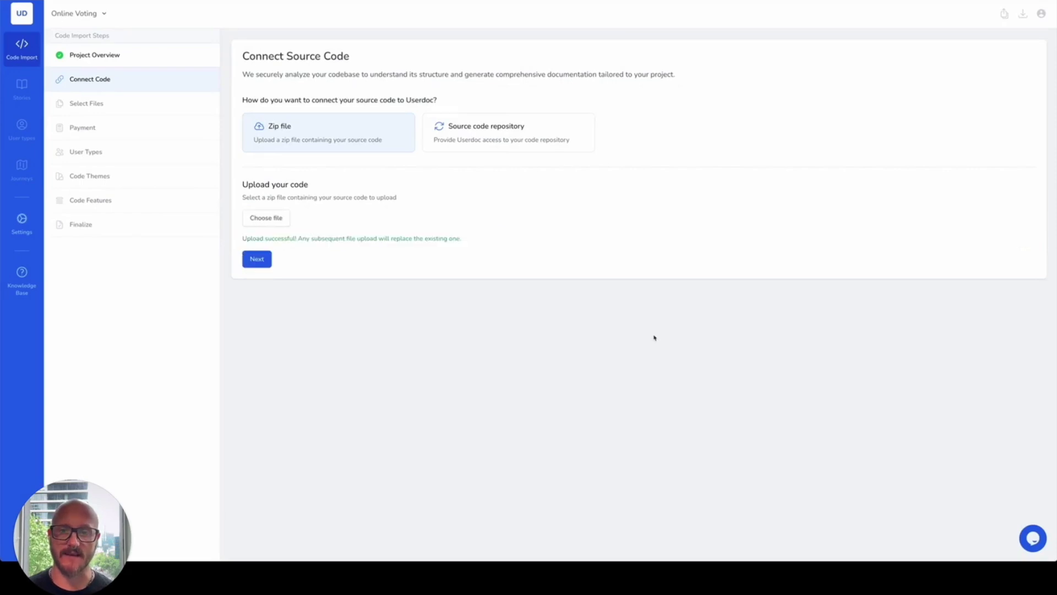
left_click(264, 260)
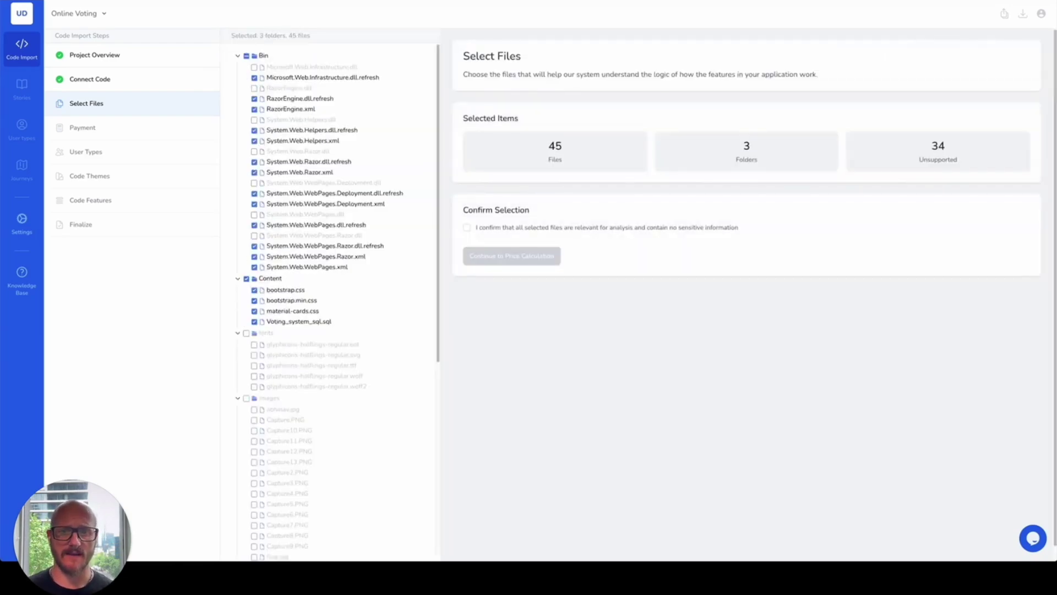
Step: Exclude the Bin folder and the Content files bootstrap.css, bootstrap.min.css and material-cards.css from the file selection
left_click(238, 56)
left_click(246, 56)
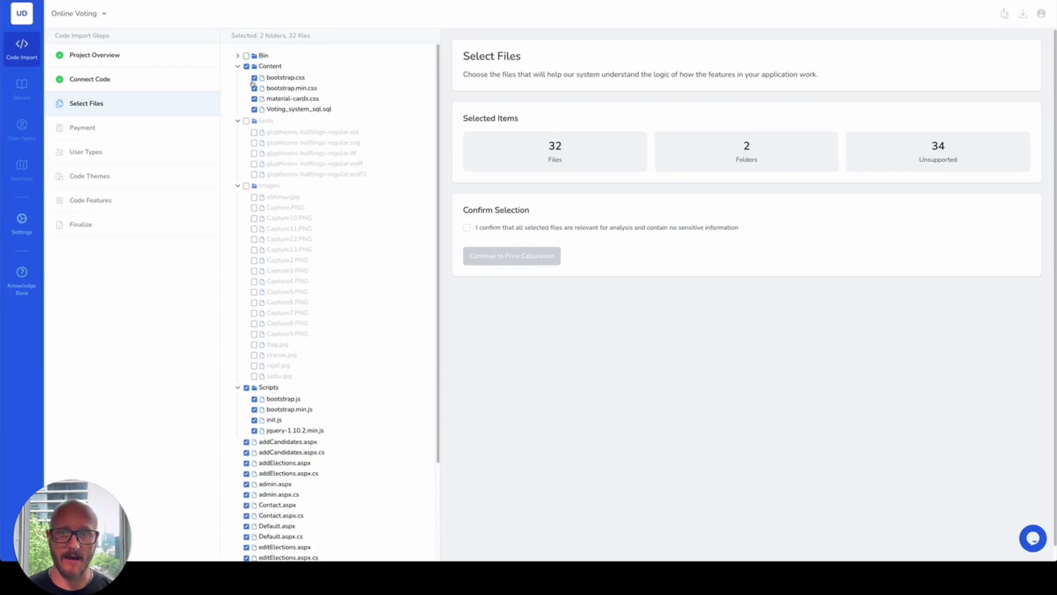
left_click(254, 78)
left_click(254, 88)
left_click(254, 98)
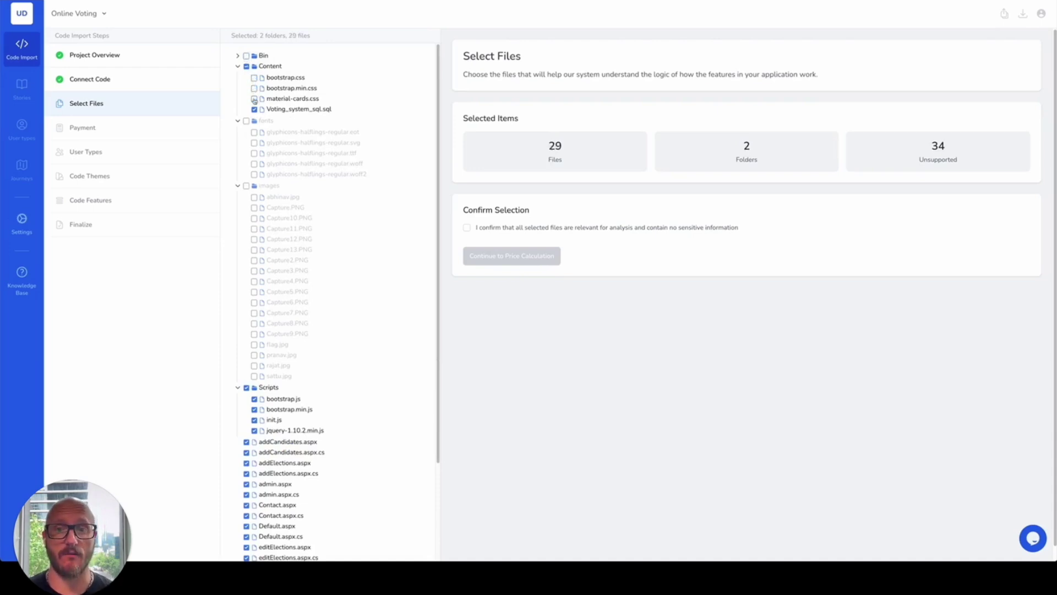
Step: Collapse the fonts and images folders, and leave only init.js selected in the Scripts folder
left_click(238, 121)
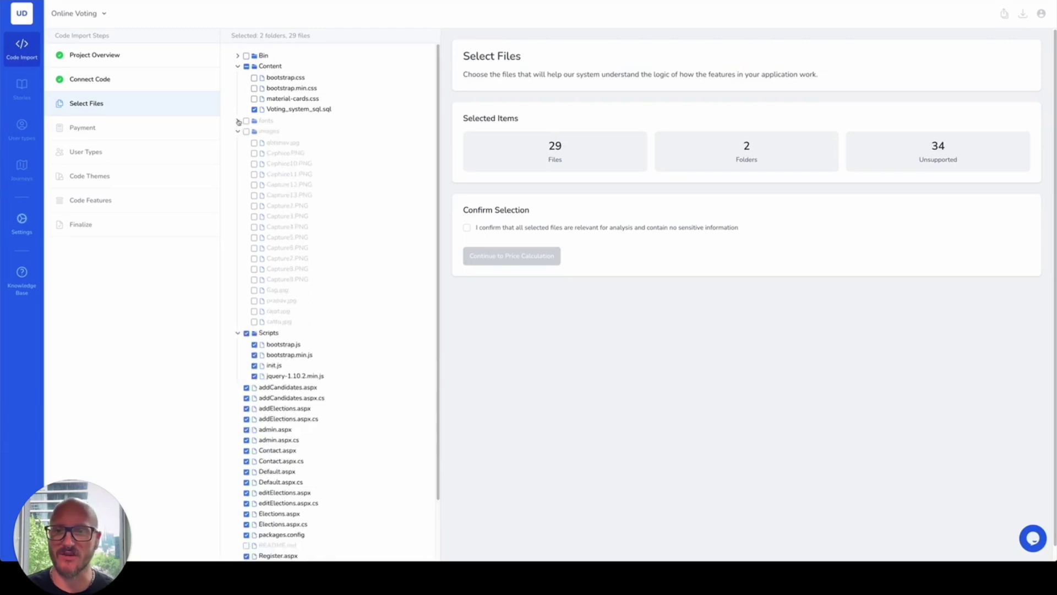
left_click(238, 132)
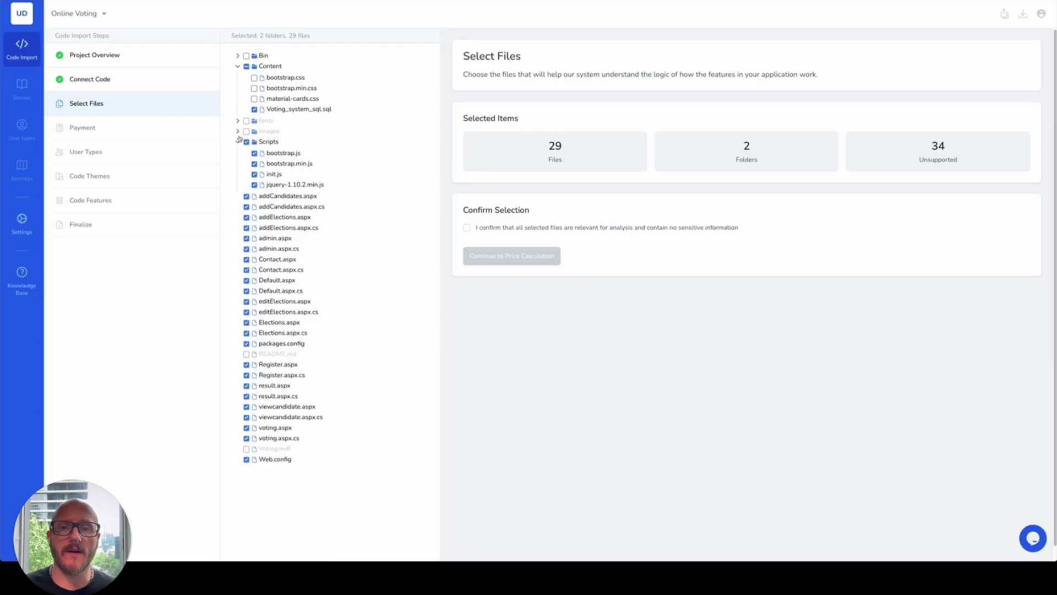
left_click(246, 142)
left_click(254, 174)
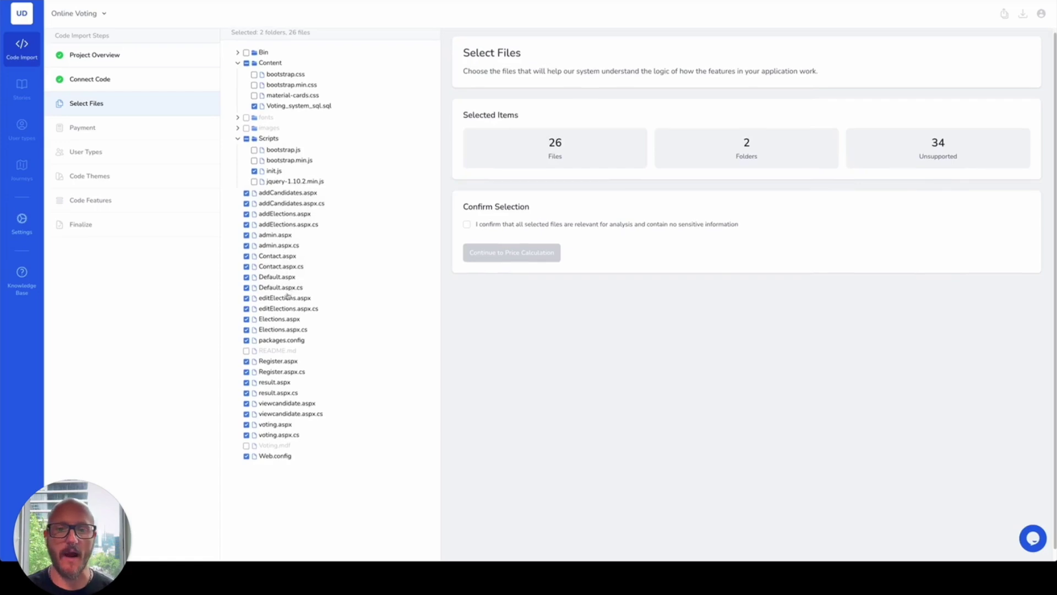
Step: Exclude Web.config from the files selected for analysis
scroll(286, 360, "down", 1)
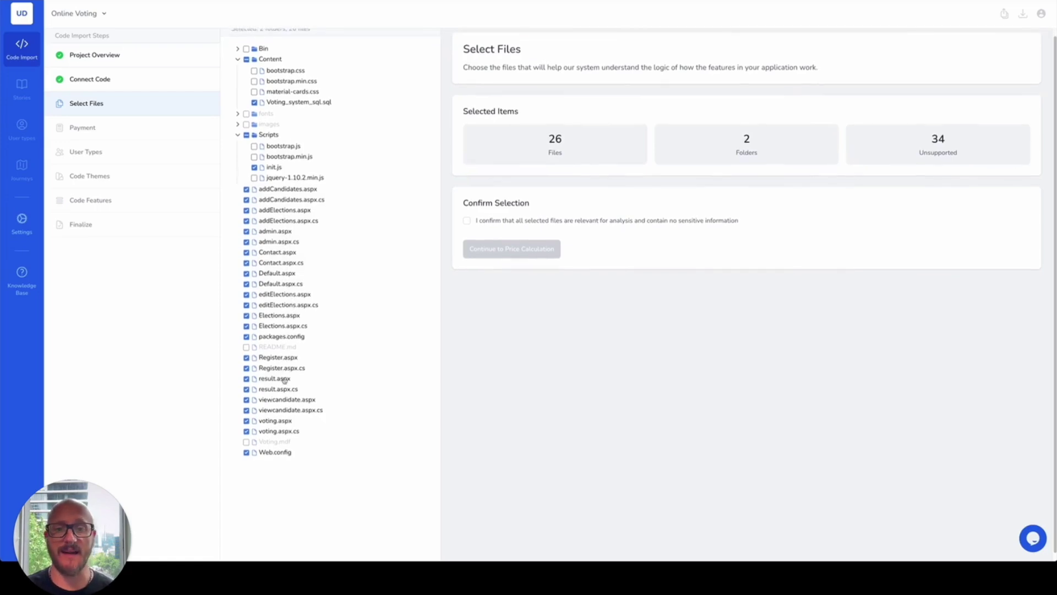
scroll(284, 386, "down", 1)
scroll(271, 448, "down", 1)
left_click(271, 447)
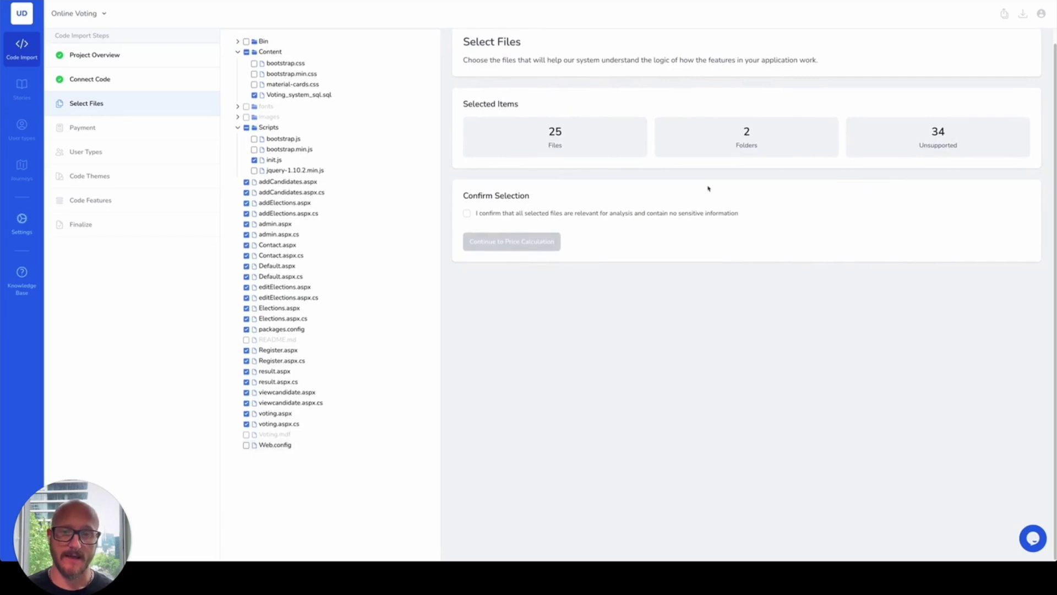
Step: Confirm that the selected files are relevant and contain no sensitive information, and continue to the price calculation
scroll(713, 191, "up", 1)
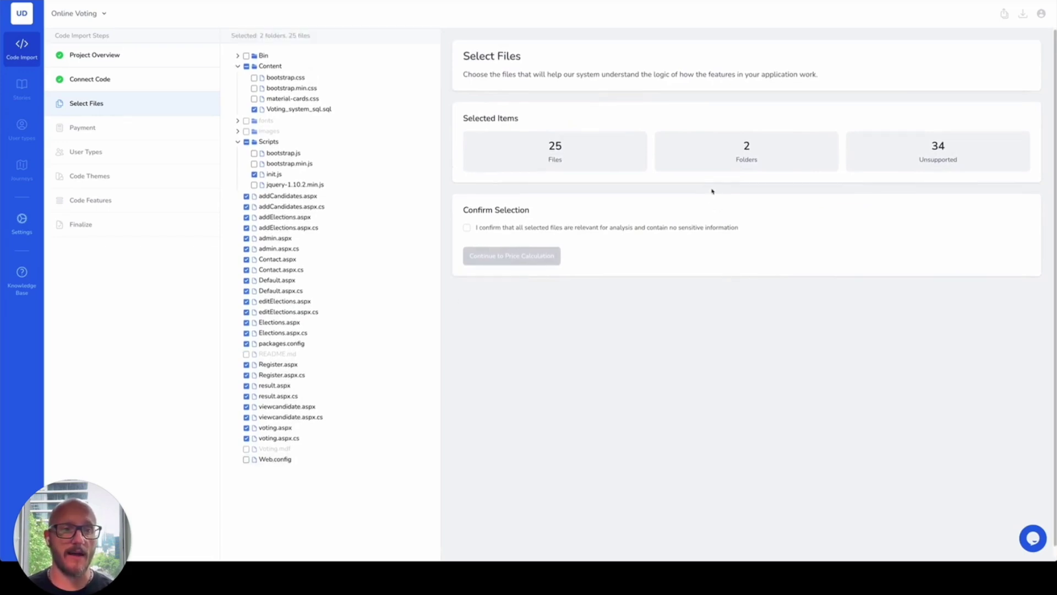
left_click(603, 227)
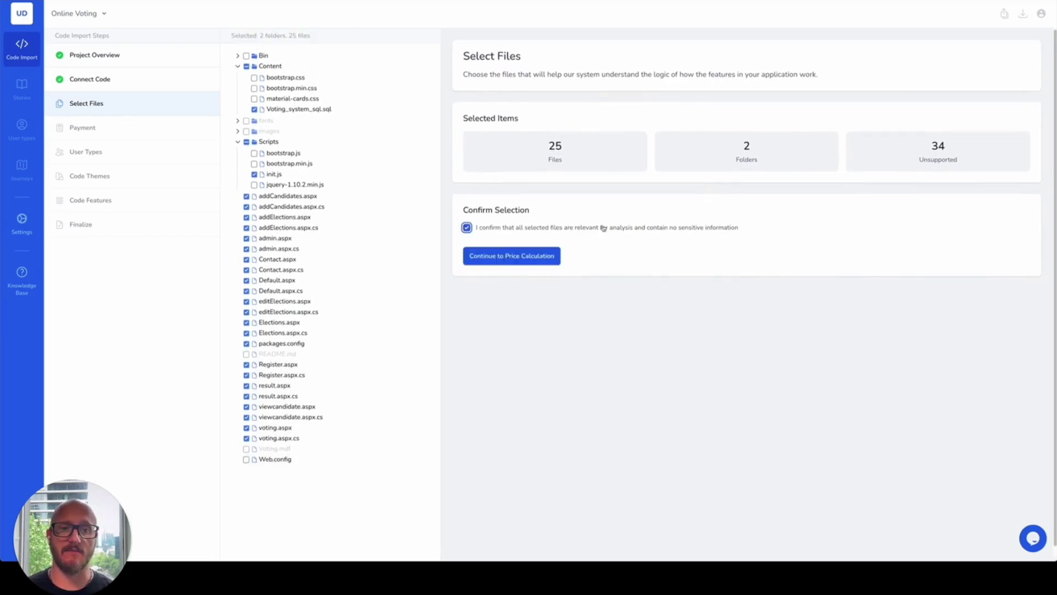
left_click(529, 257)
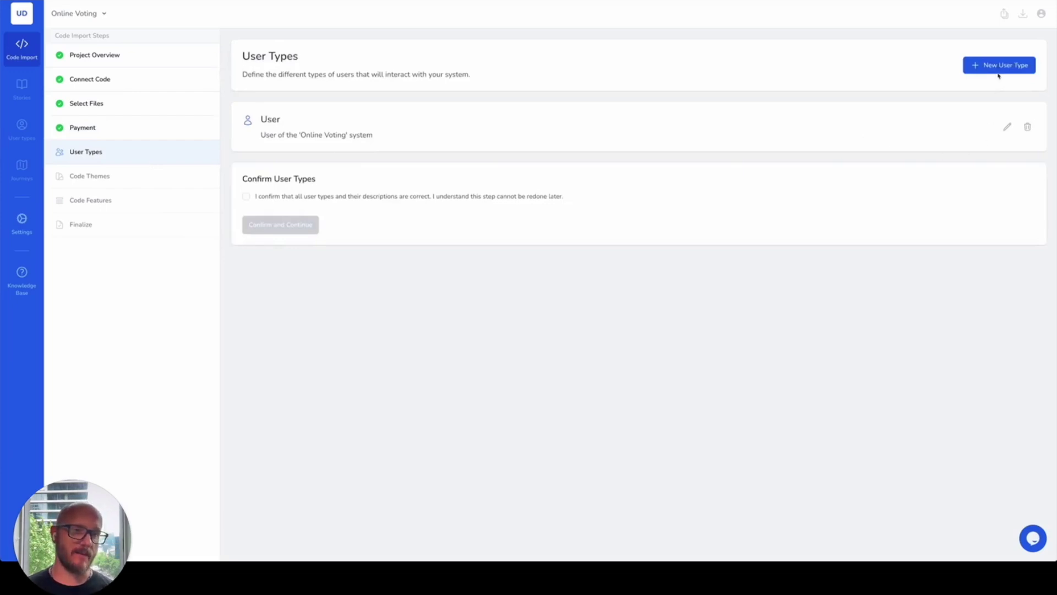
Step: Extend the User type's description to "User of the 'Online Voting' system, can login and vote." and save it
left_click(1007, 127)
left_click(422, 157)
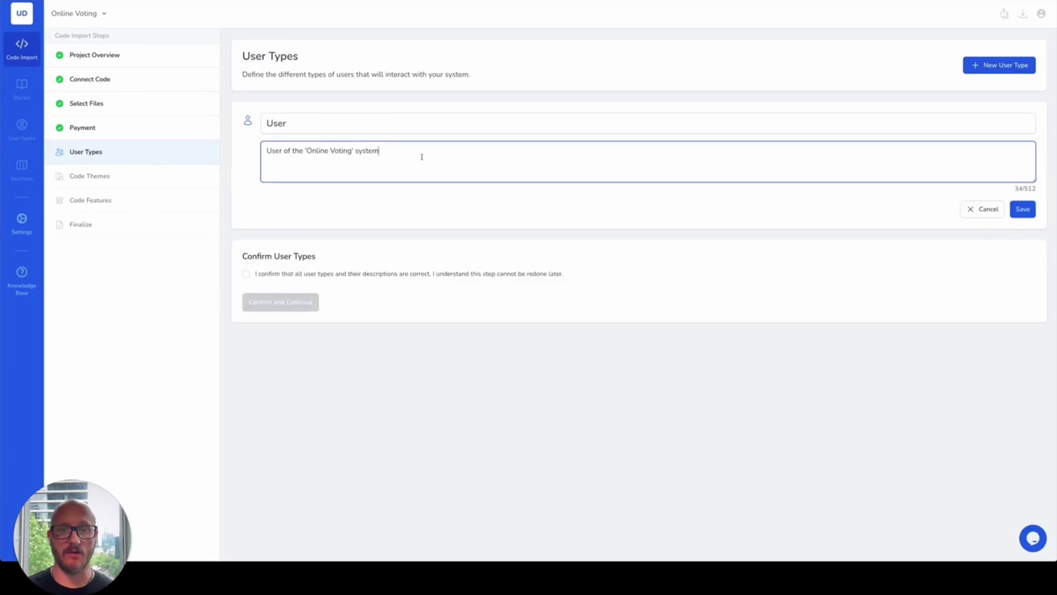
type(", can ")
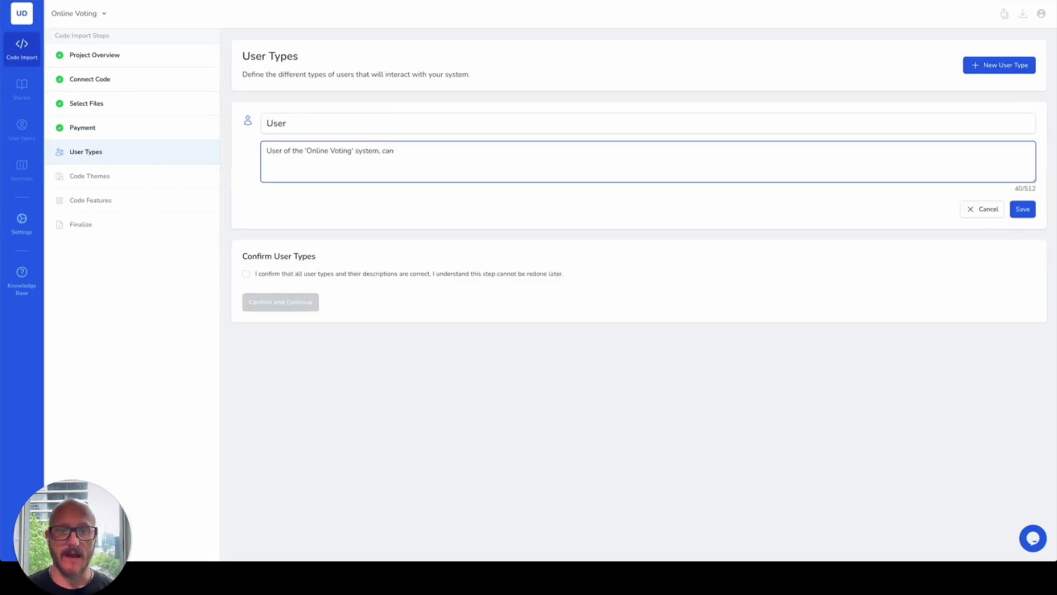
type("login and vote.")
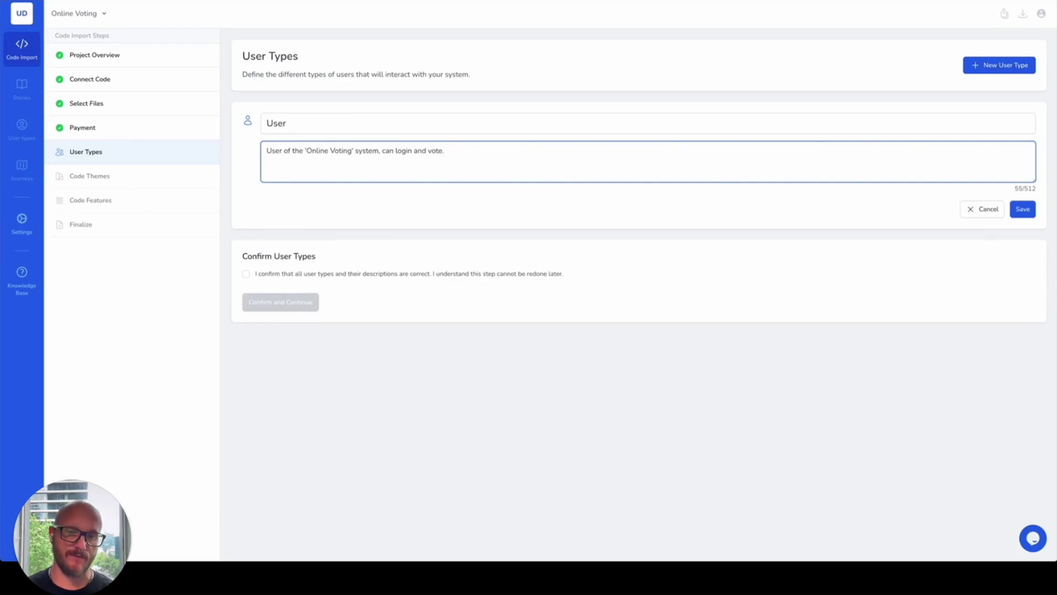
left_click(1032, 212)
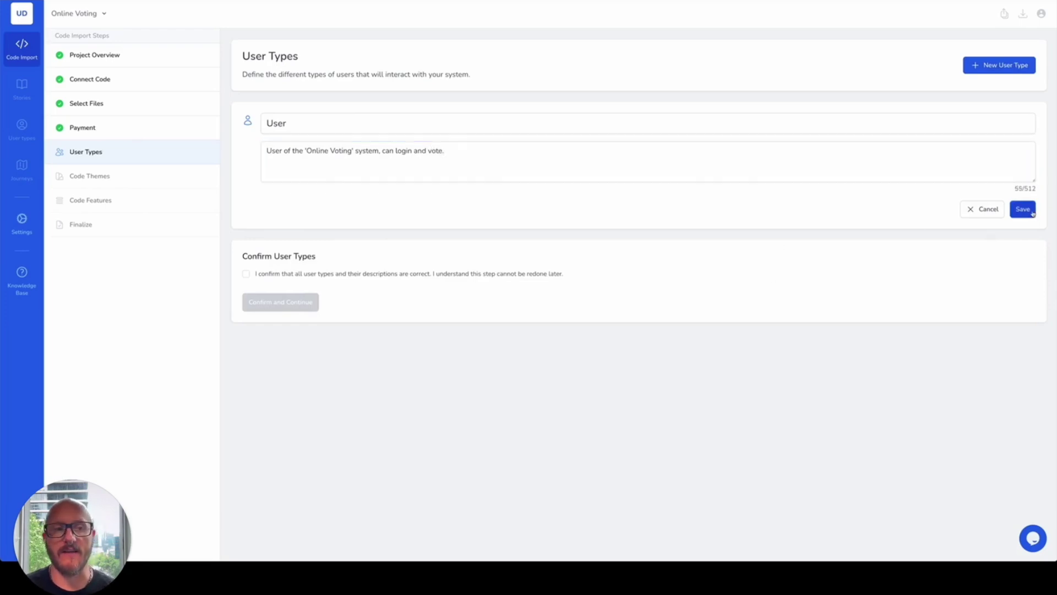
Step: Add an Admin user type described as "Administrator of the system", and confirm all user types to continue the import
left_click(989, 68)
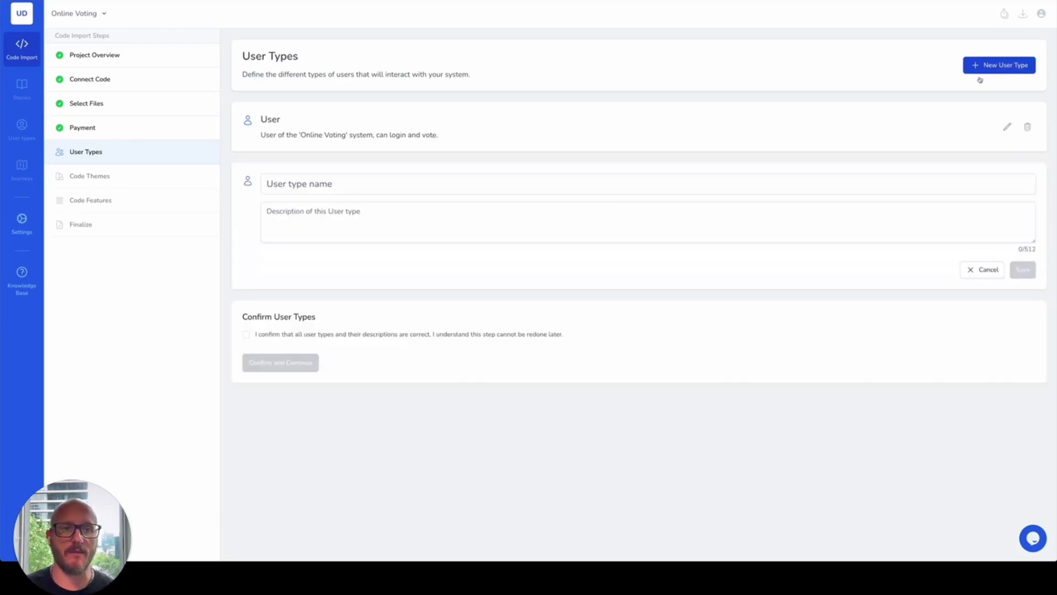
left_click(373, 184)
type("Admin")
key("Tab")
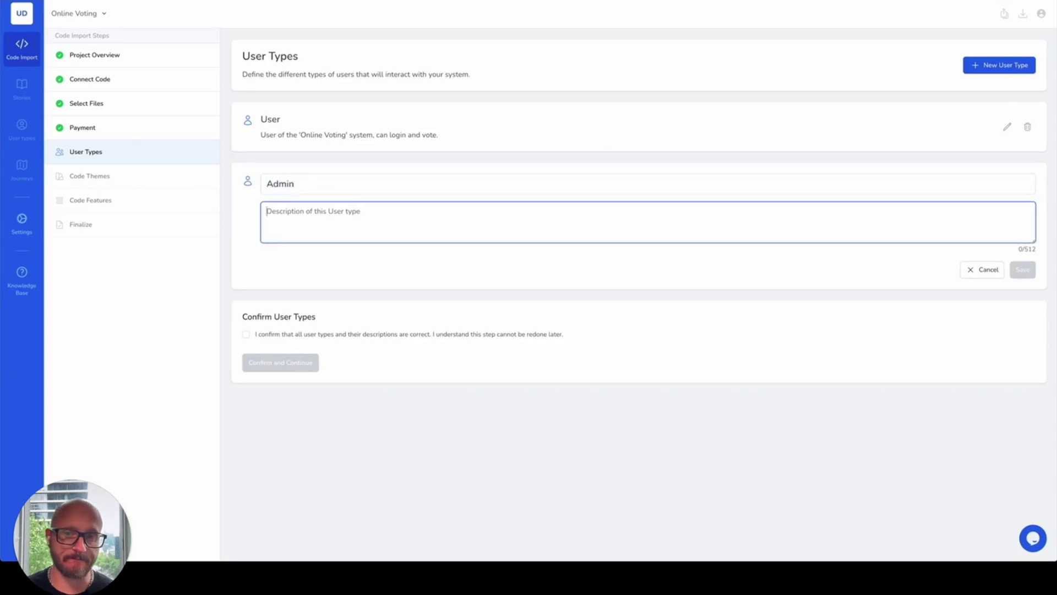
type("Administrator")
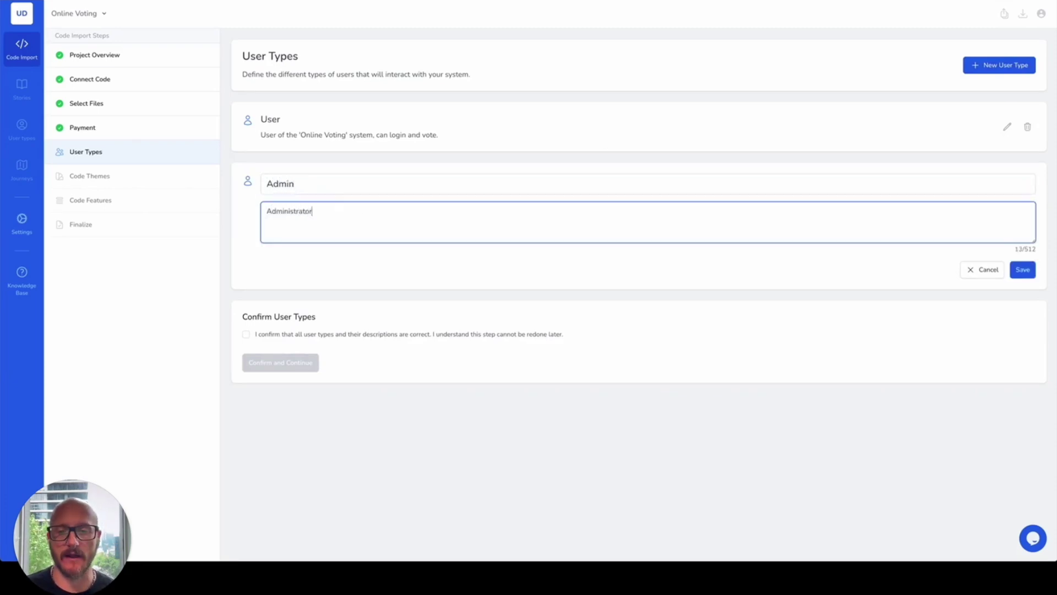
type(" of the system")
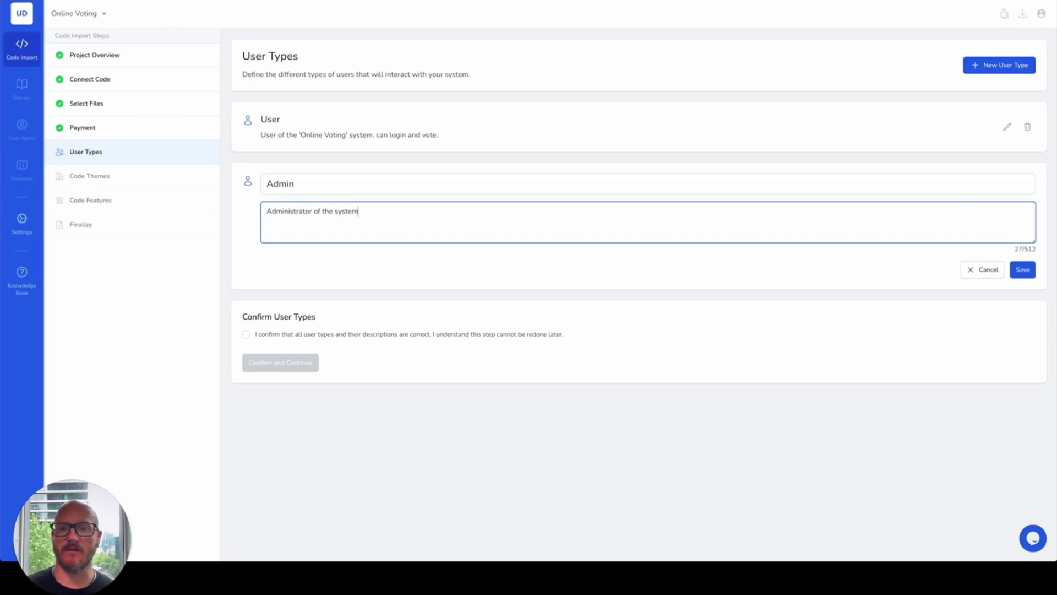
left_click(1023, 276)
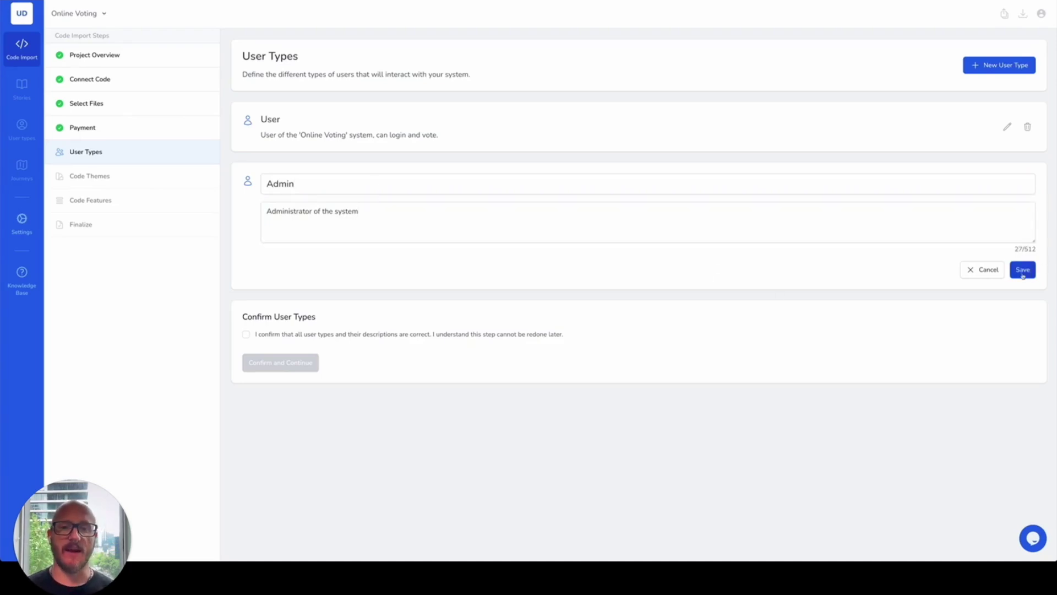
left_click(313, 258)
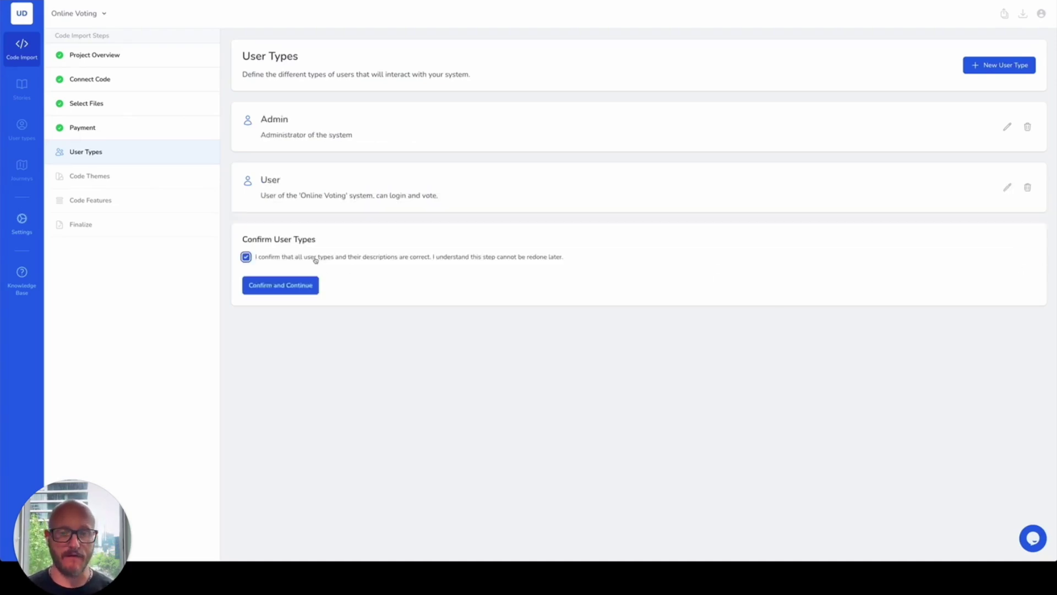
left_click(274, 286)
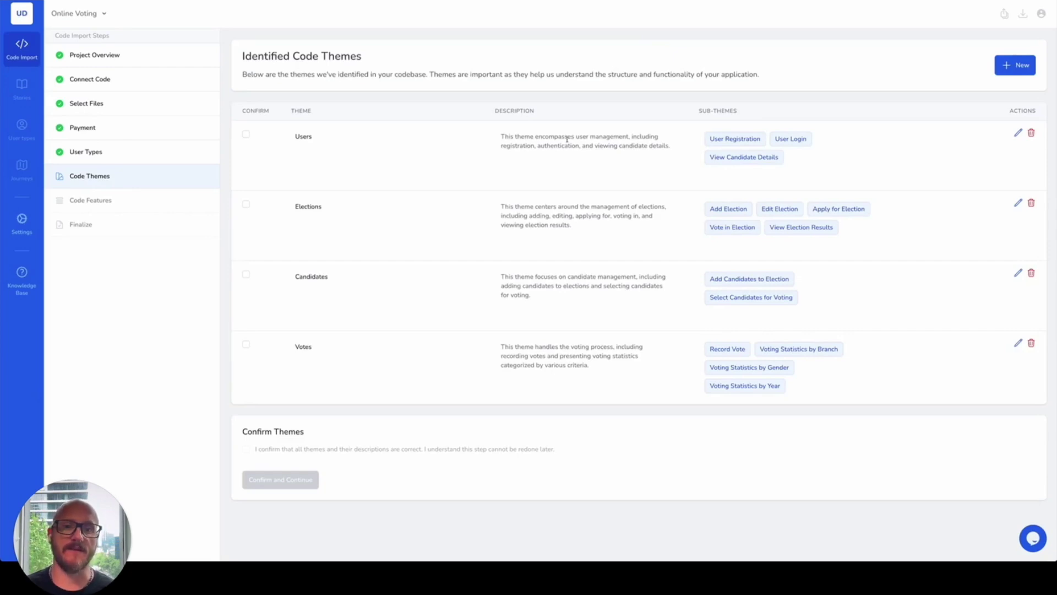
Step: Approve the Users, Elections, Candidates and Votes themes, and confirm them to continue to the code features
left_click(246, 134)
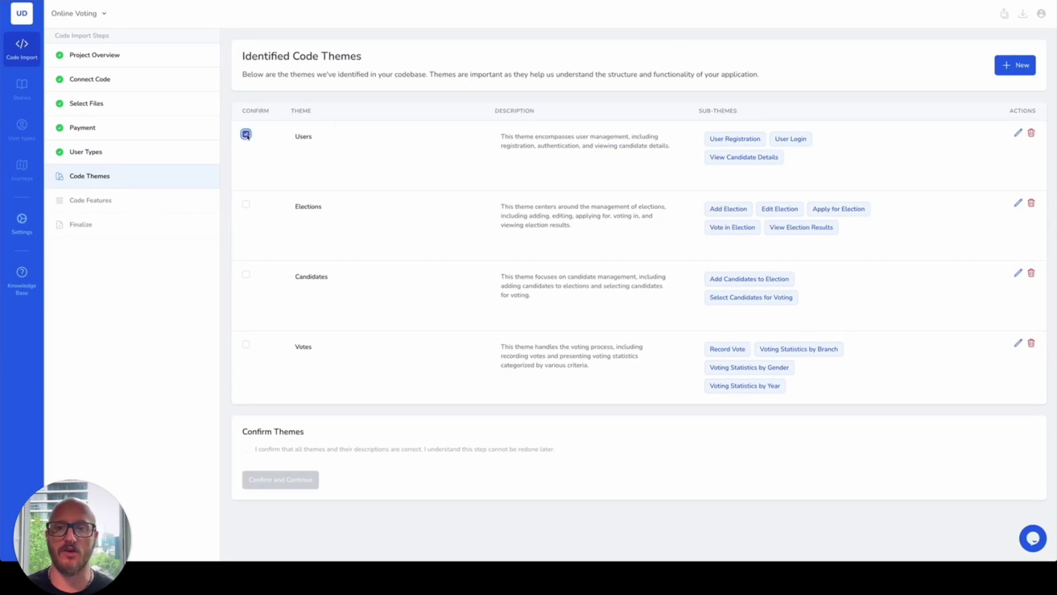
left_click(246, 204)
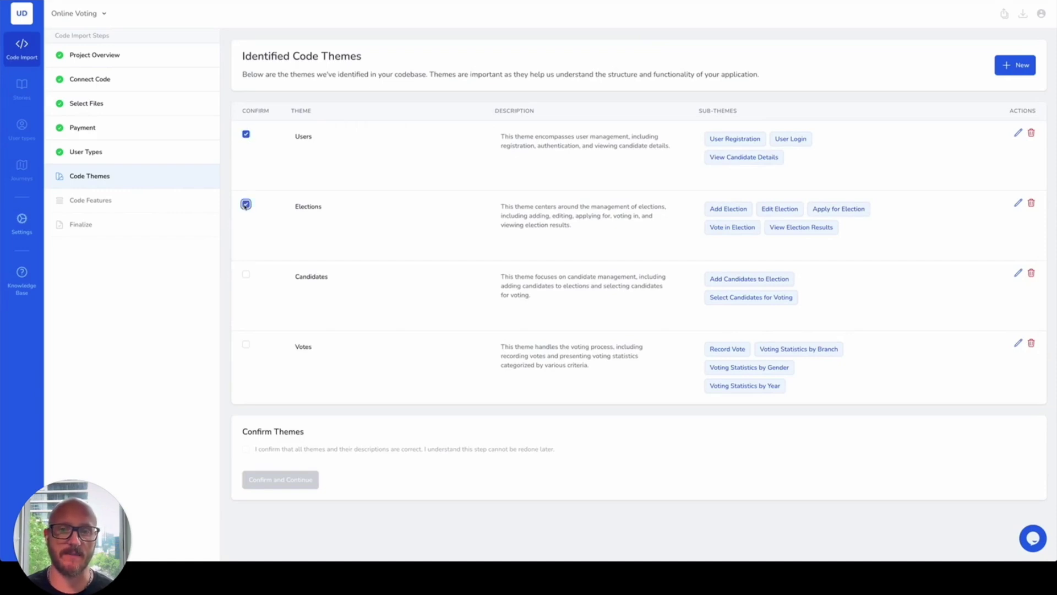
left_click(246, 275)
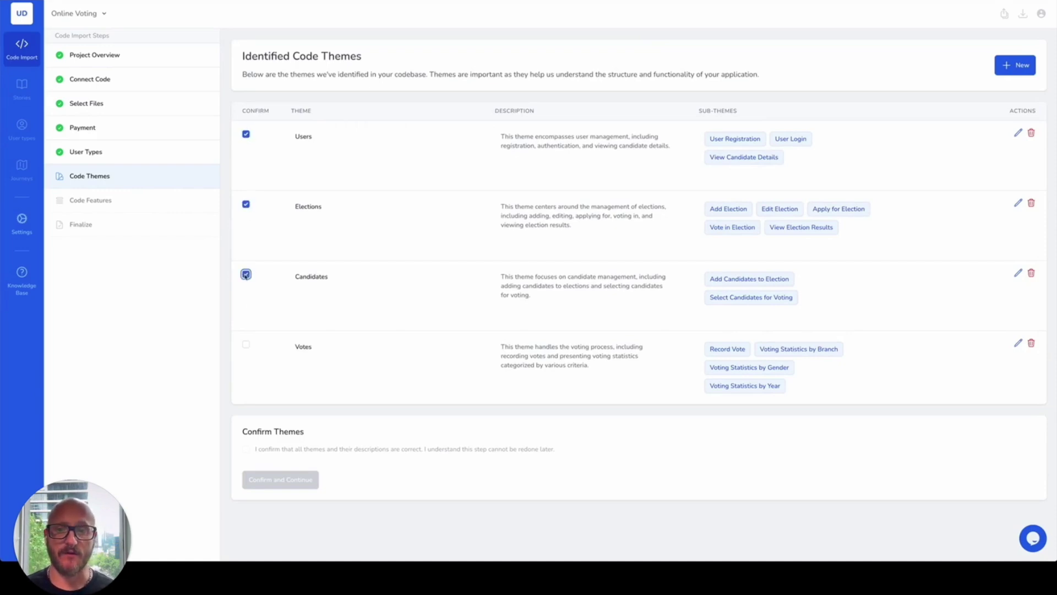
left_click(246, 346)
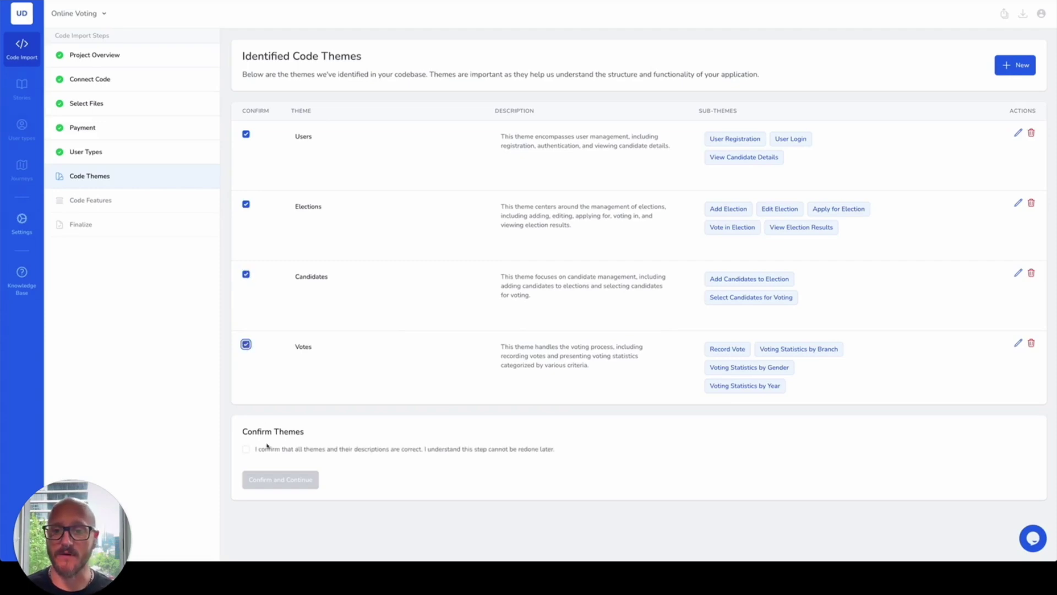
left_click(259, 450)
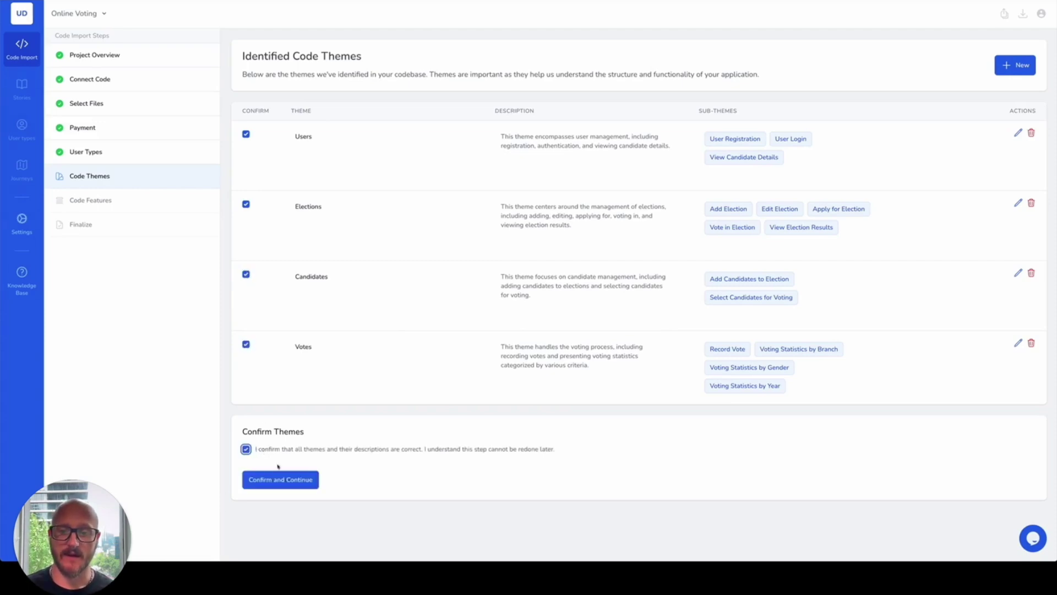
left_click(285, 484)
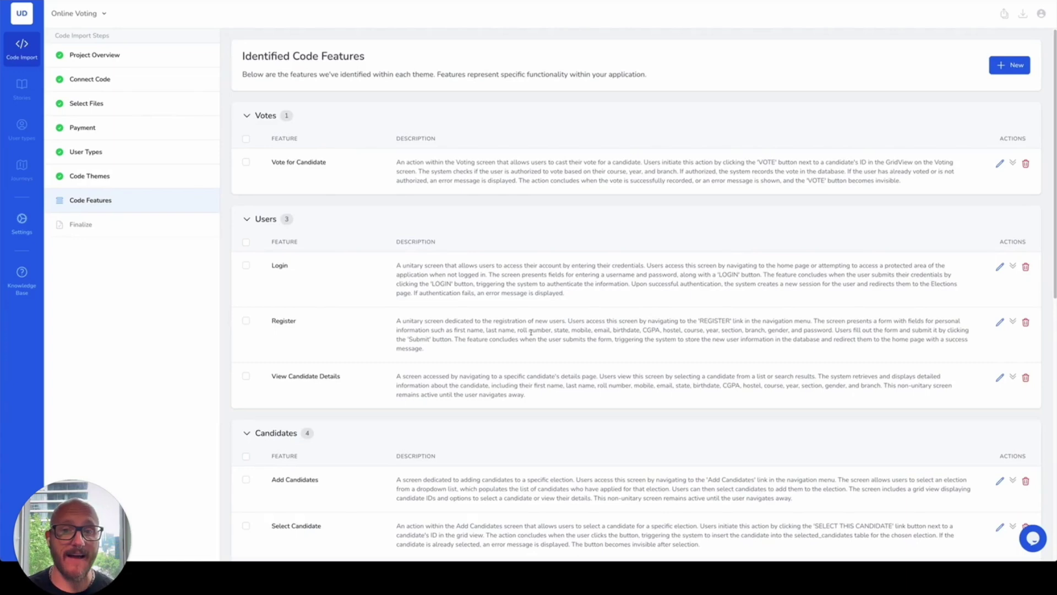
Step: Review the identified code features and delete the View Candidate Details feature from the Users theme
scroll(535, 331, "down", 2)
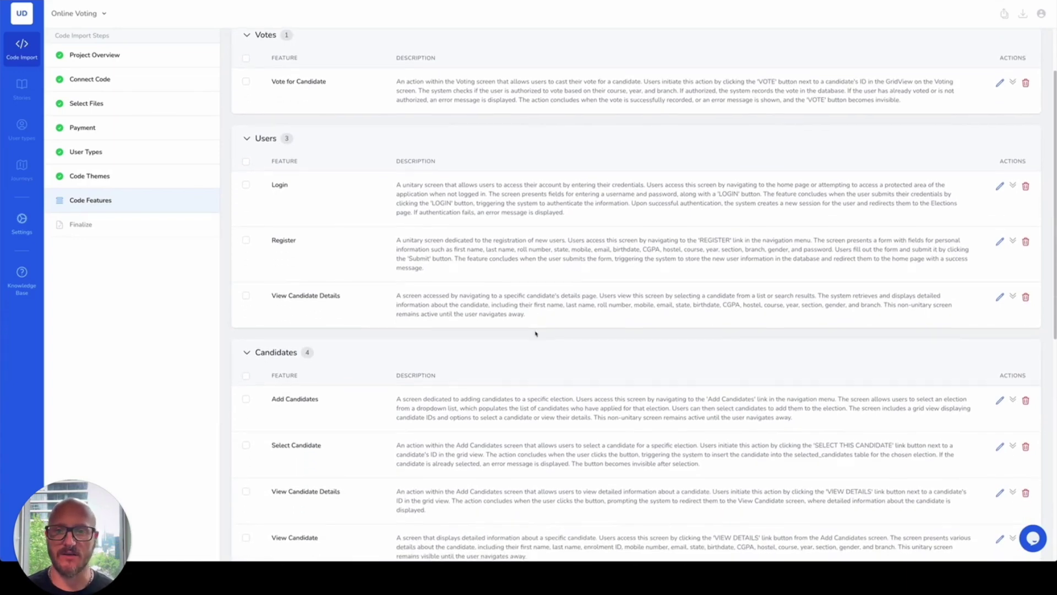
scroll(535, 333, "down", 3)
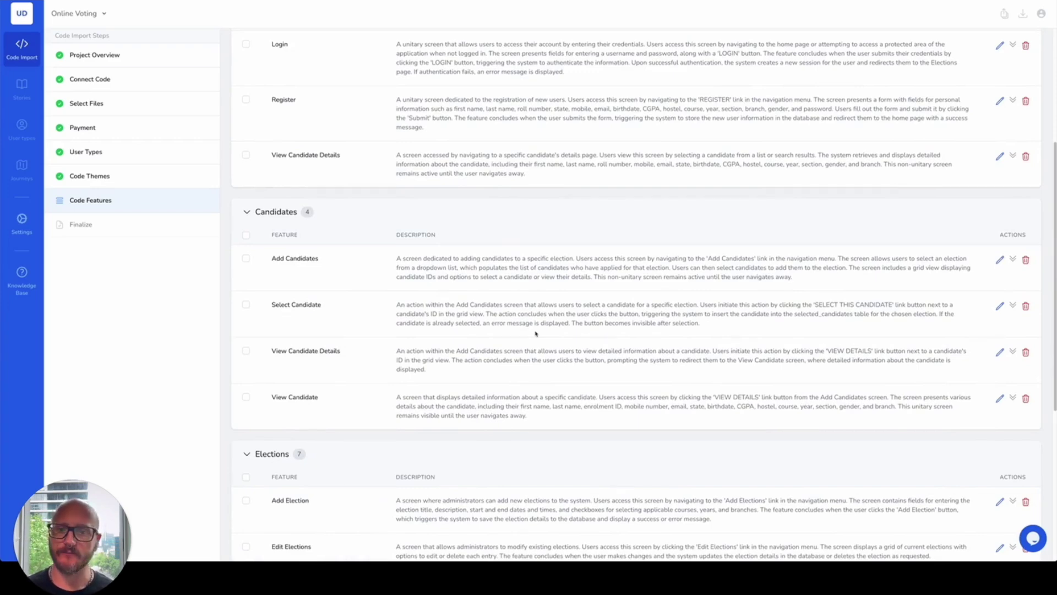
scroll(536, 334, "down", 3)
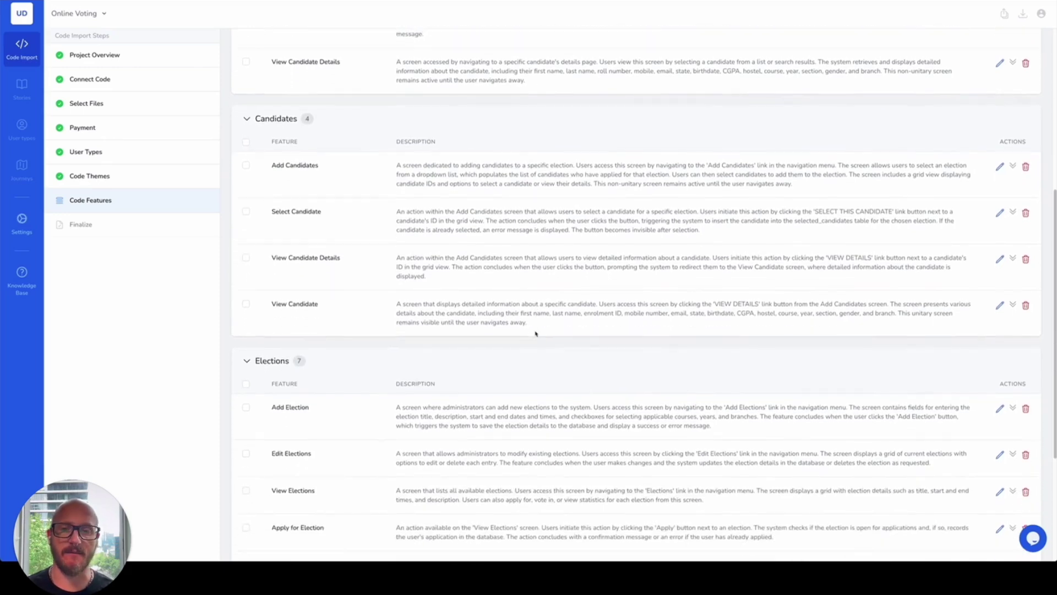
scroll(536, 334, "down", 4)
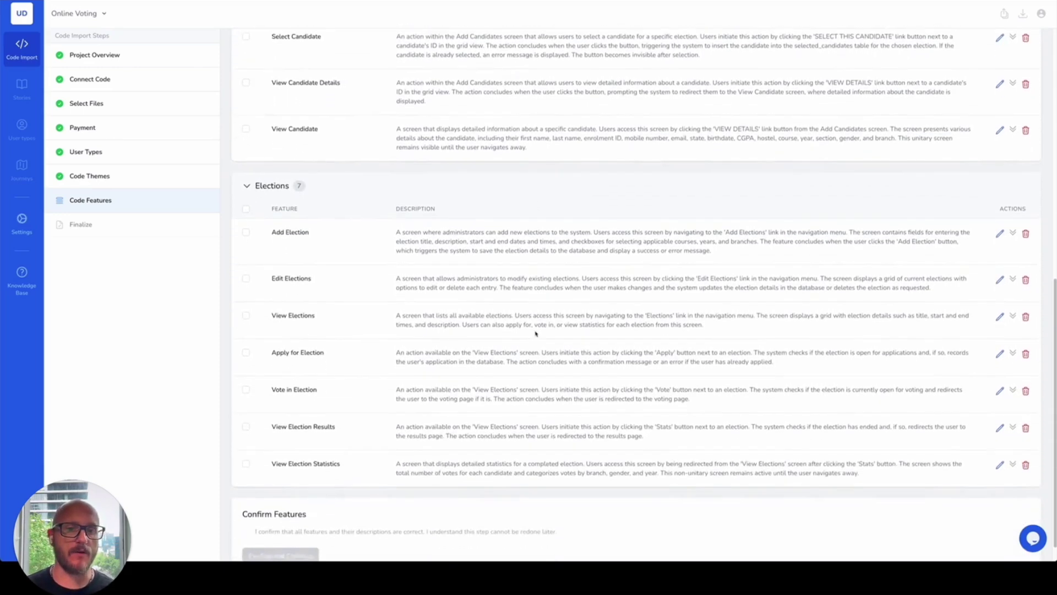
scroll(536, 334, "up", 6)
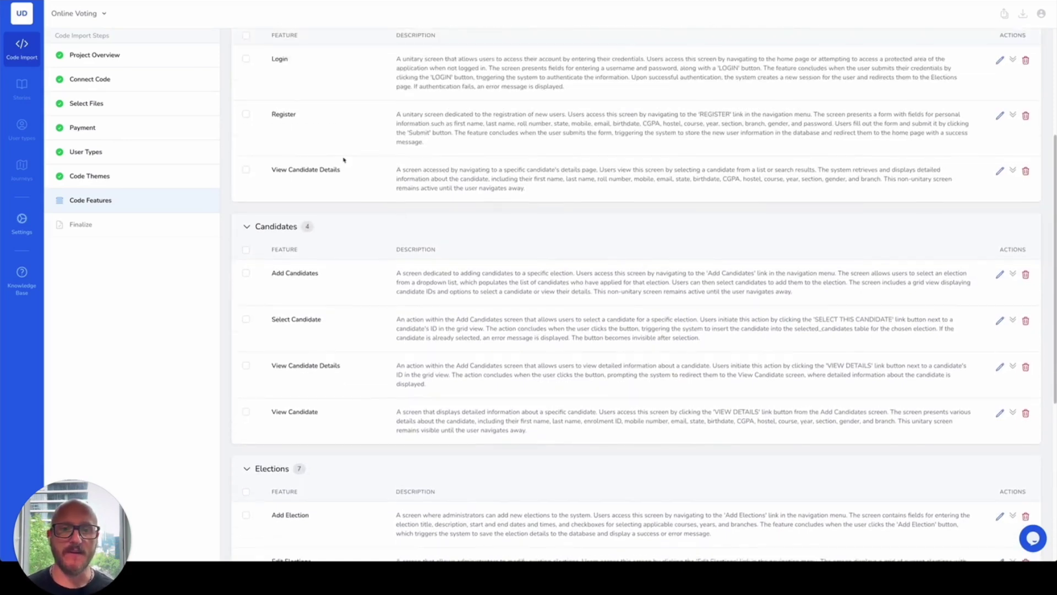
triple_click(314, 165)
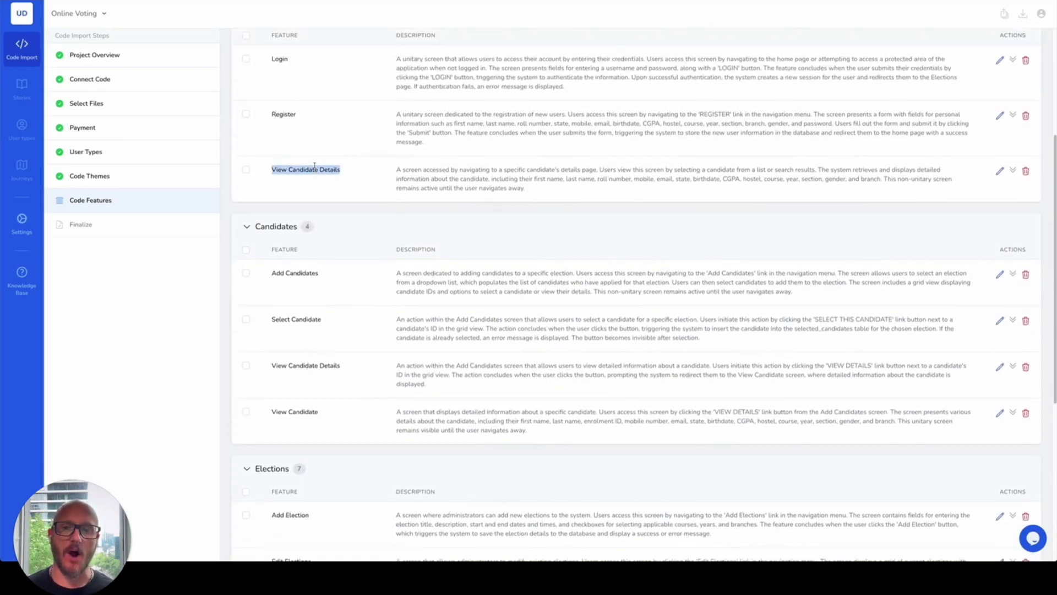
left_click(1027, 171)
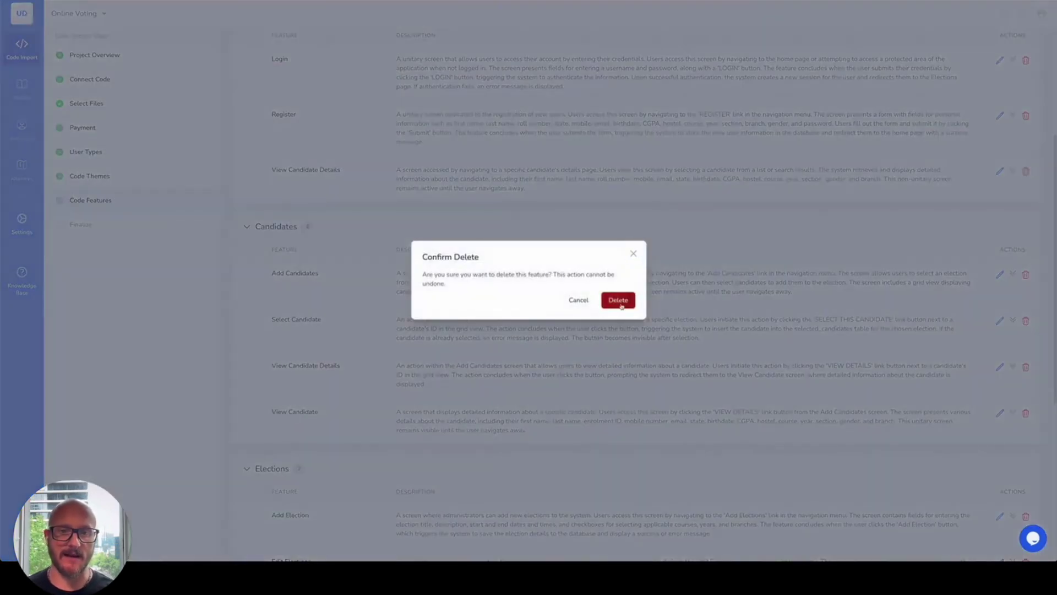
left_click(618, 300)
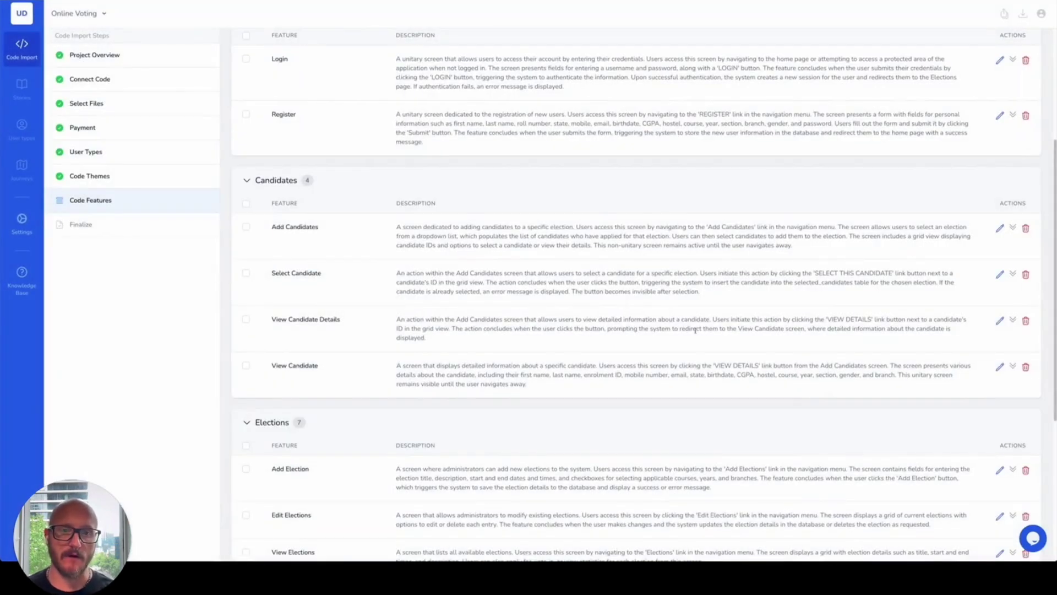
Step: Approve all features in the Votes, Users, Candidates and Elections themes, and confirm them to continue to finalizing
scroll(695, 330, "up", 4)
left_click(246, 139)
left_click(246, 242)
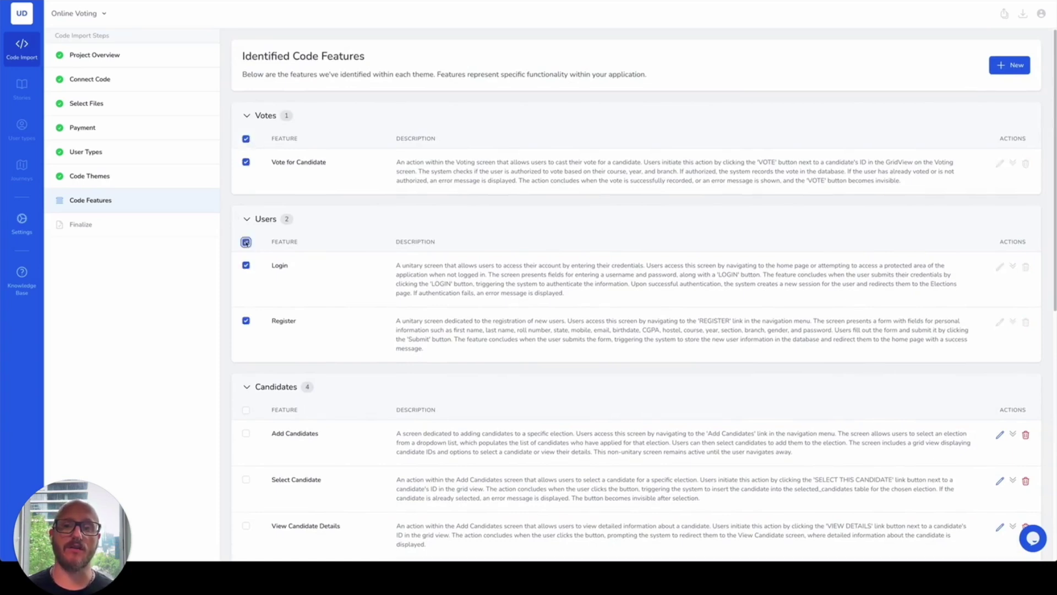
scroll(251, 244, "down", 2)
left_click(246, 299)
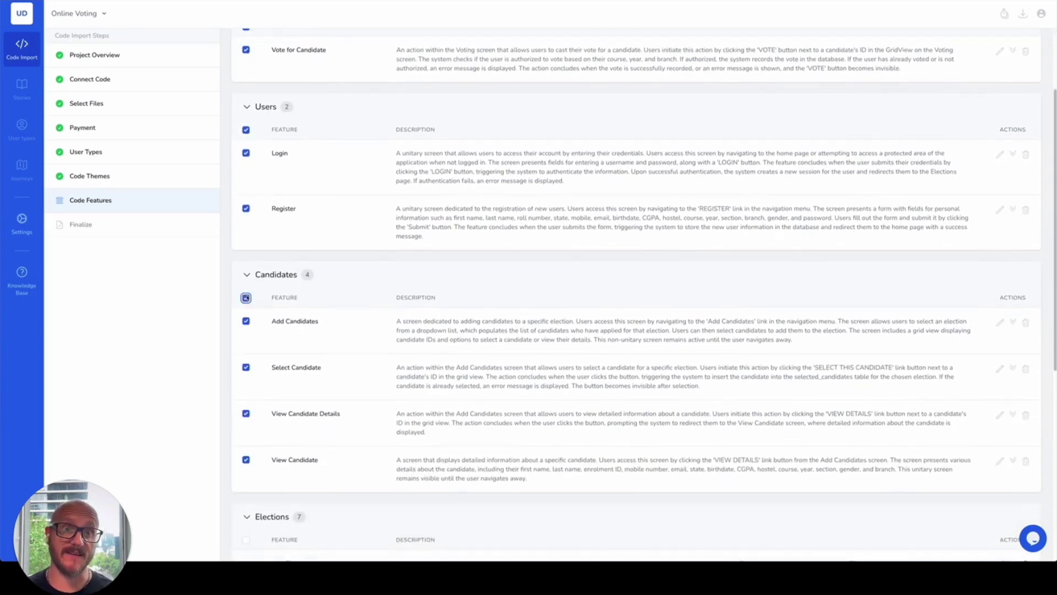
scroll(240, 385, "down", 3)
left_click(246, 371)
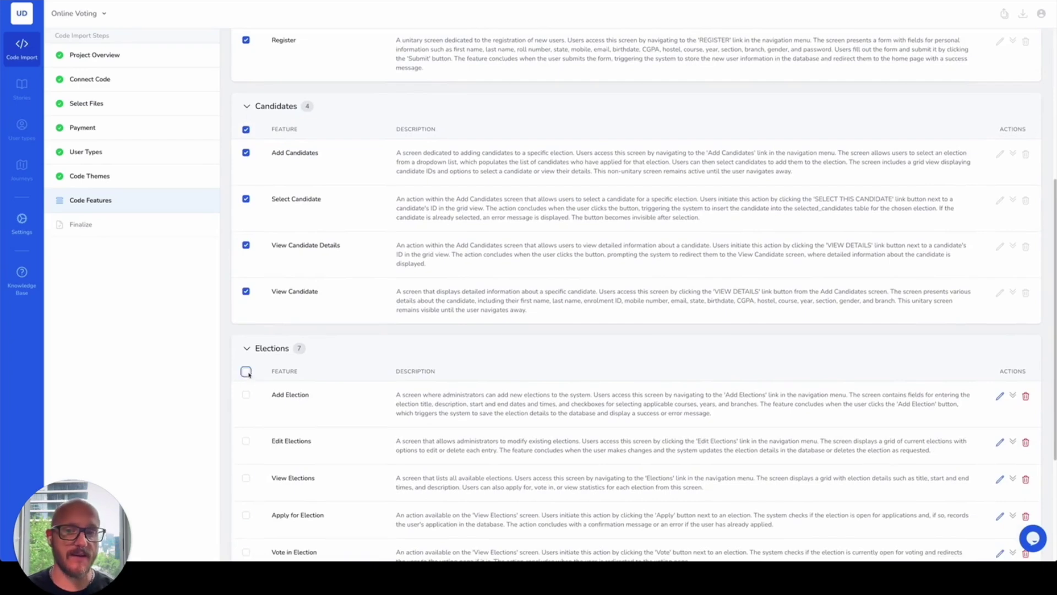
scroll(248, 374, "down", 3)
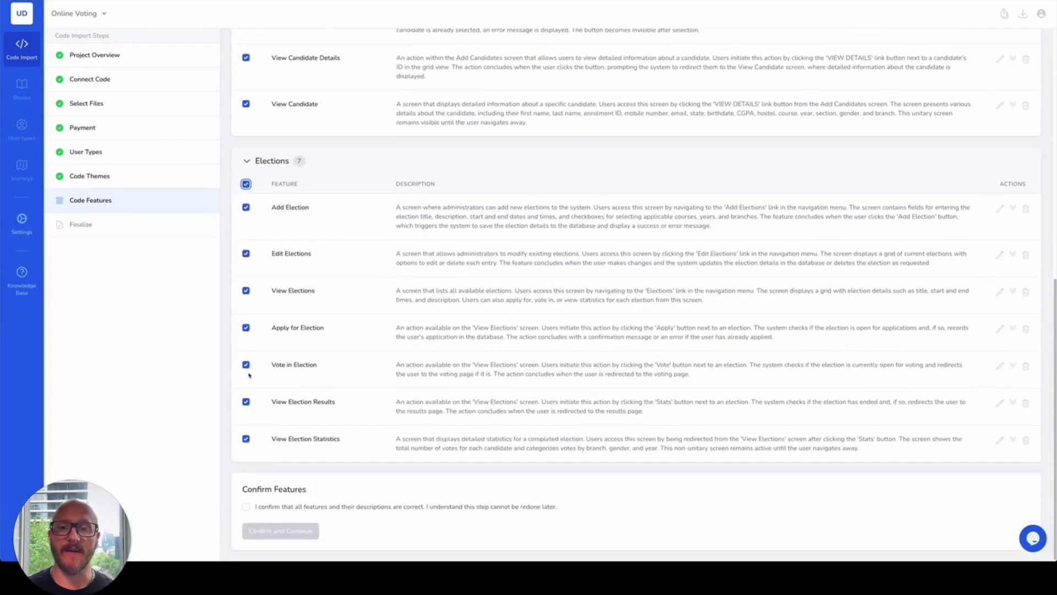
left_click(246, 507)
left_click(294, 536)
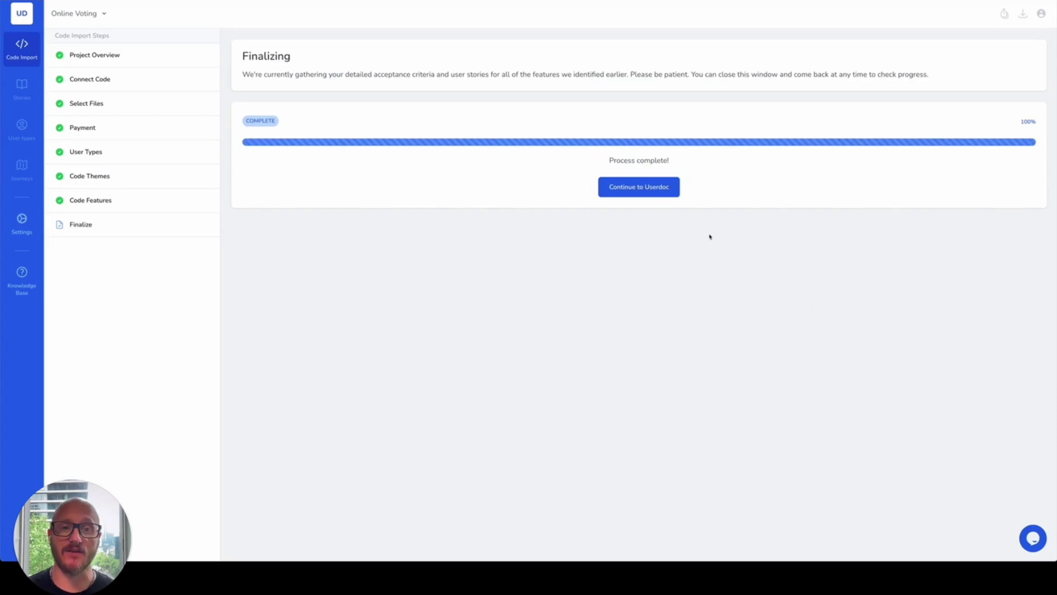
Step: Continue from the completed import to the project's stories, and open the Login story in the Users epic
left_click(655, 189)
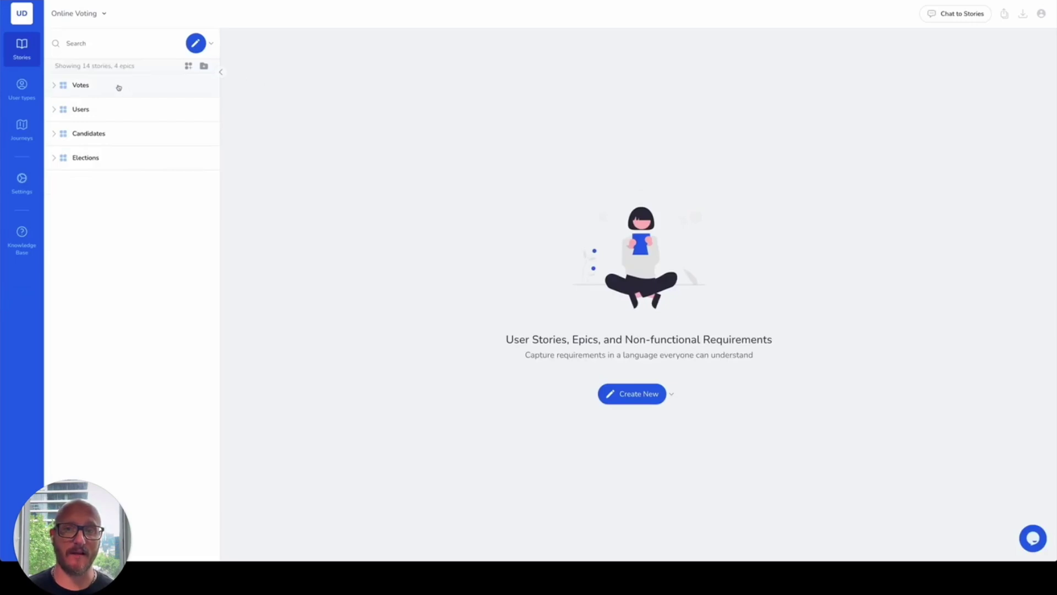
left_click(55, 110)
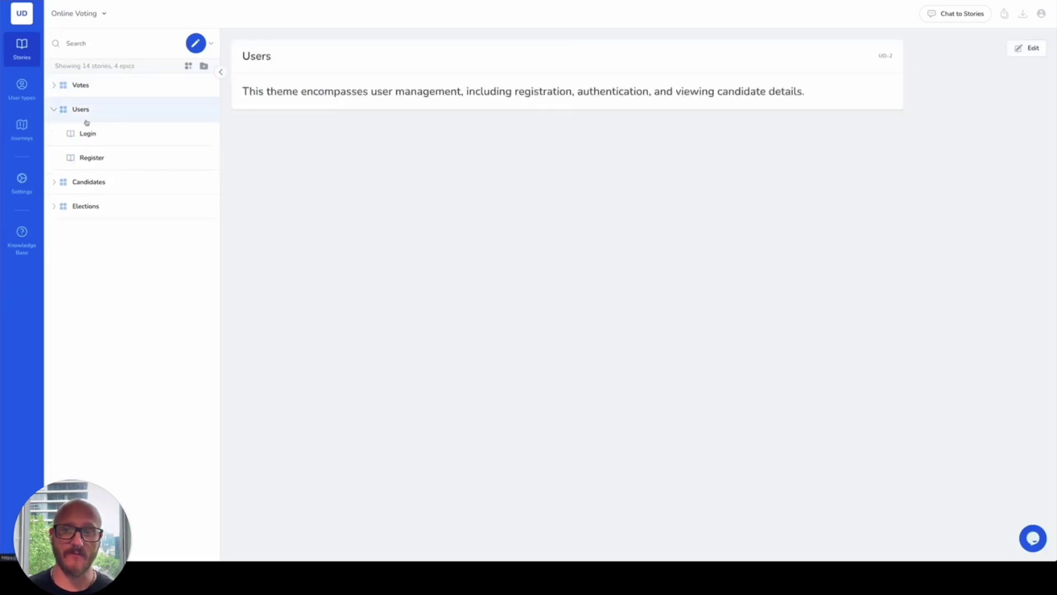
left_click(94, 135)
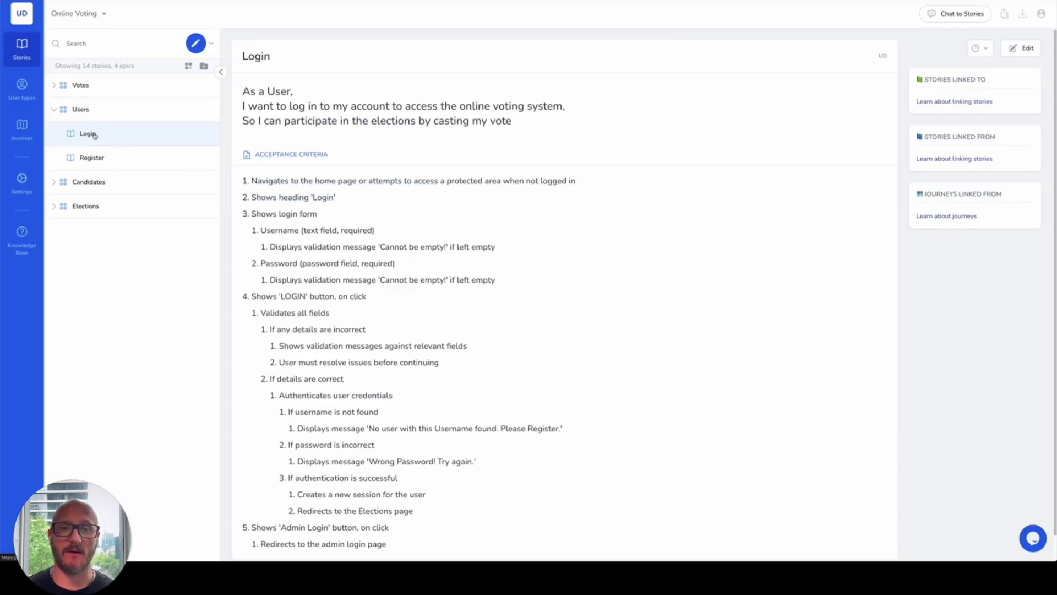
Step: Examine the Login story's acceptance criteria, including the form fields, validation messages, authentication outcomes and admin login redirect
left_click_drag(251, 214, 497, 284)
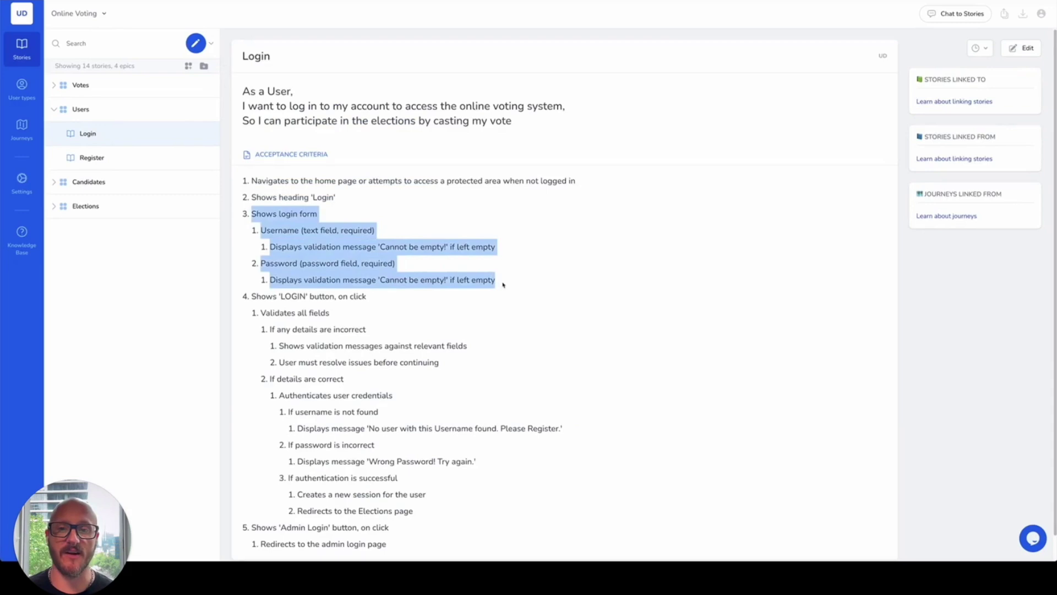
left_click(503, 284)
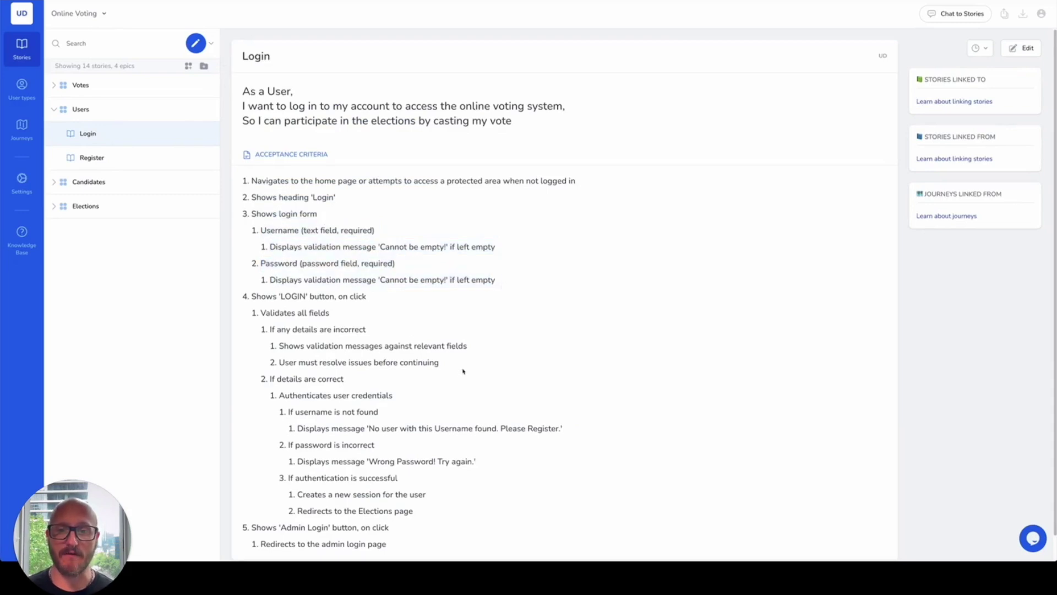
scroll(463, 371, "down", 1)
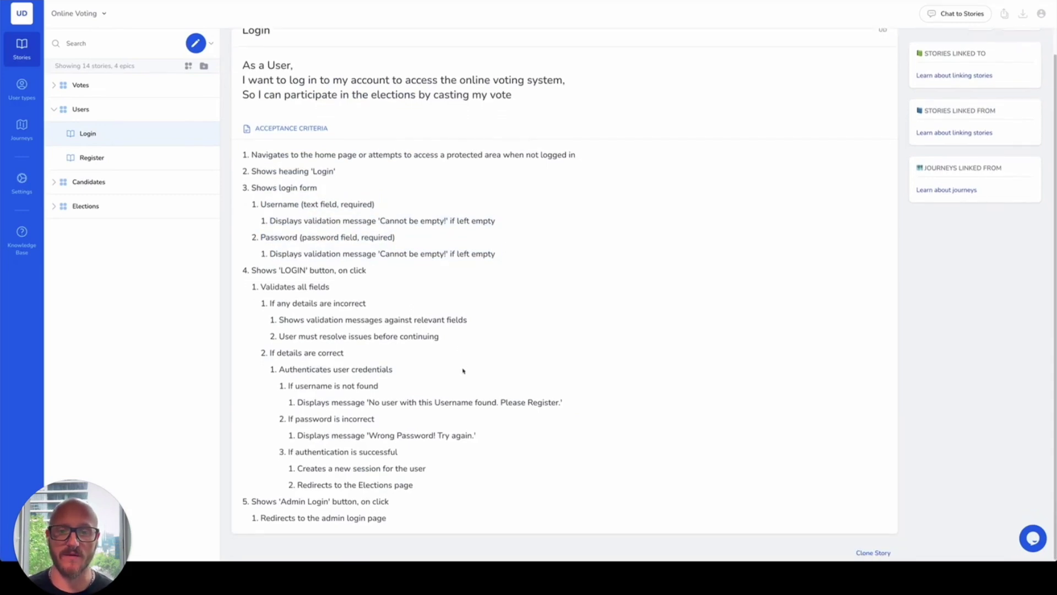
left_click_drag(569, 406, 360, 402)
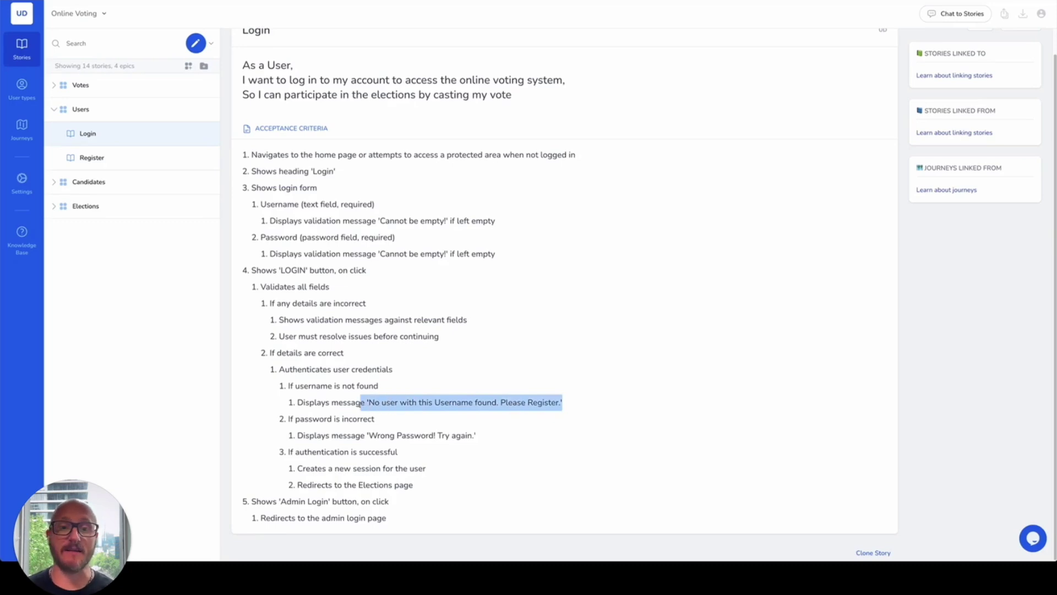
left_click_drag(438, 468, 295, 469)
left_click_drag(418, 485, 281, 487)
left_click(379, 514)
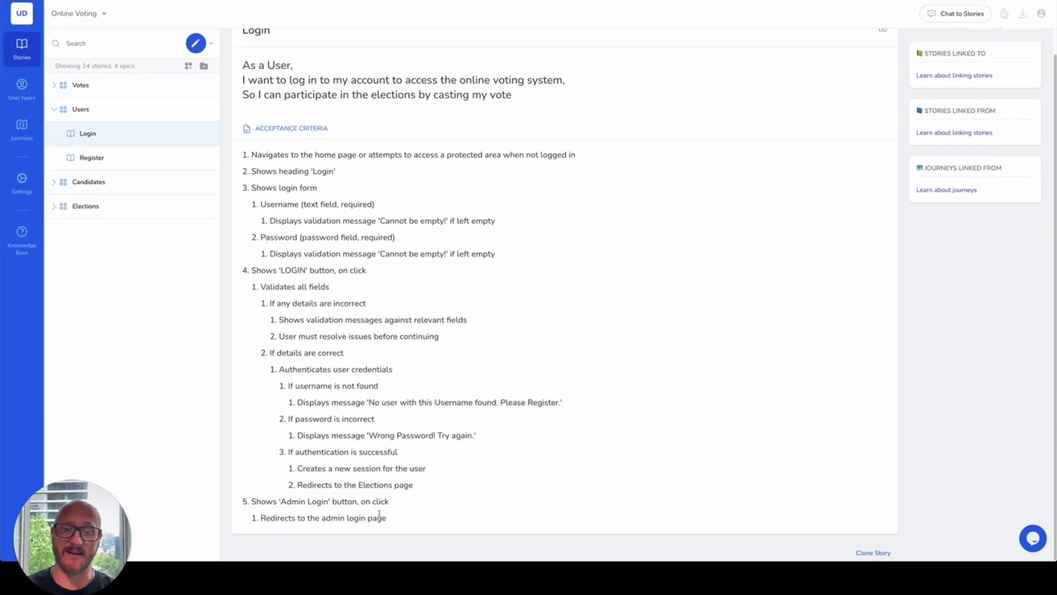
Step: Open the Register story in the Users epic and examine its registration form fields, validation patterns, dropdown options and submit behaviour
scroll(379, 514, "up", 1)
left_click(106, 166)
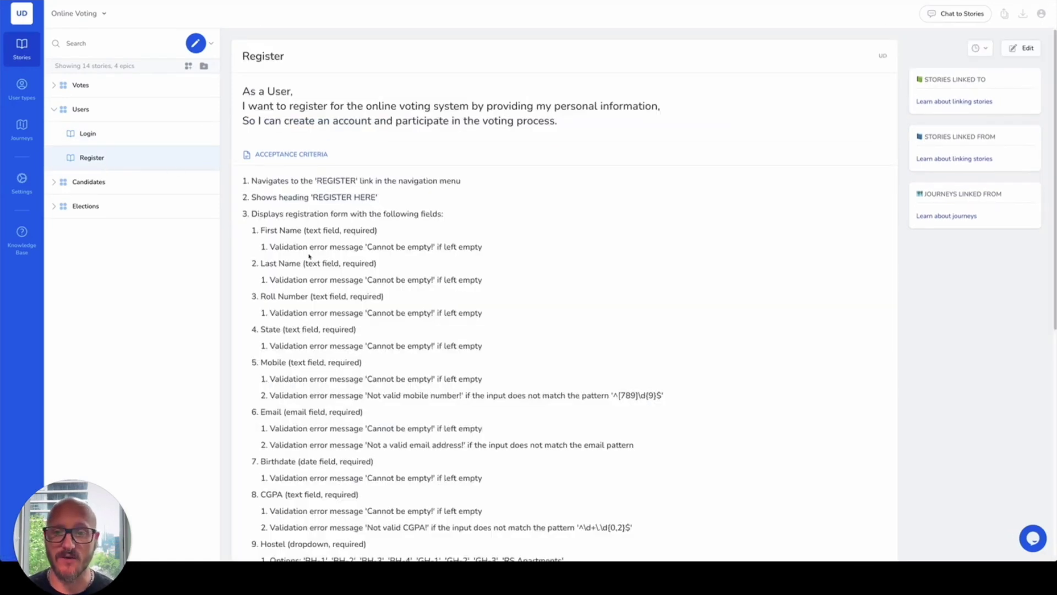
scroll(309, 256, "down", 1)
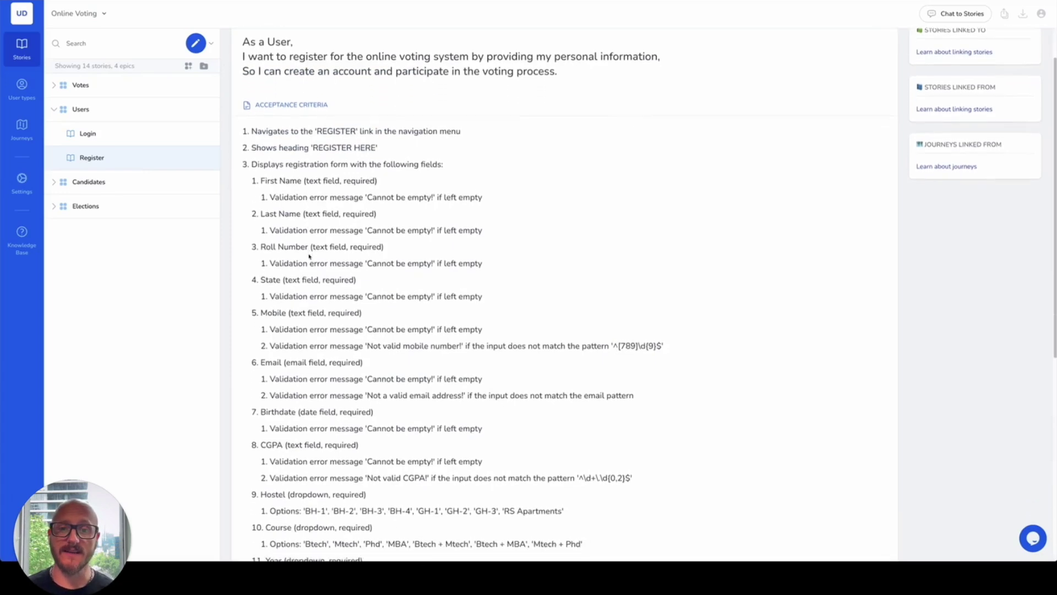
left_click_drag(676, 313, 463, 312)
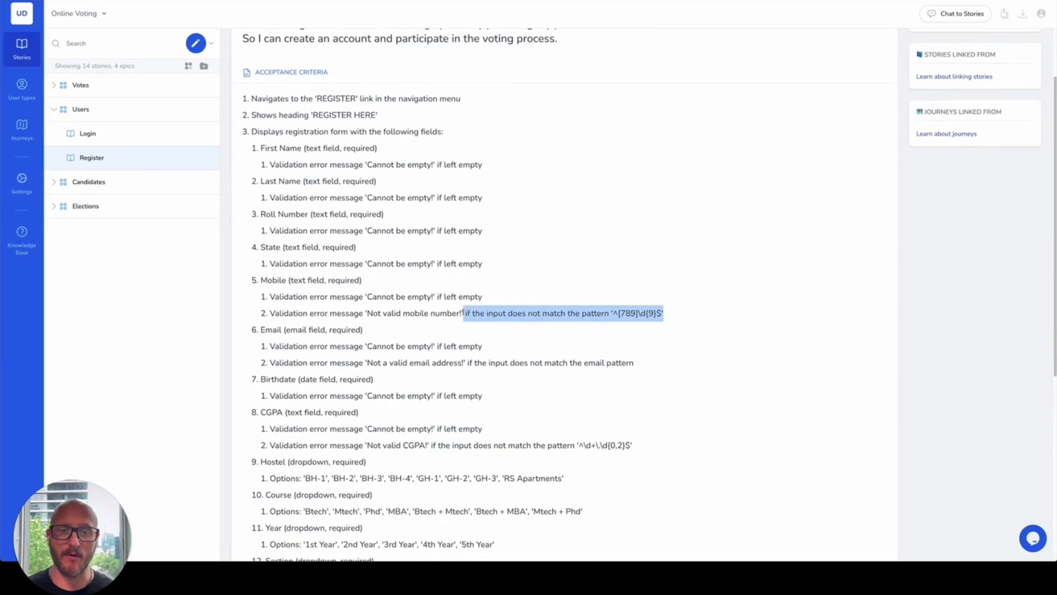
scroll(464, 313, "down", 3)
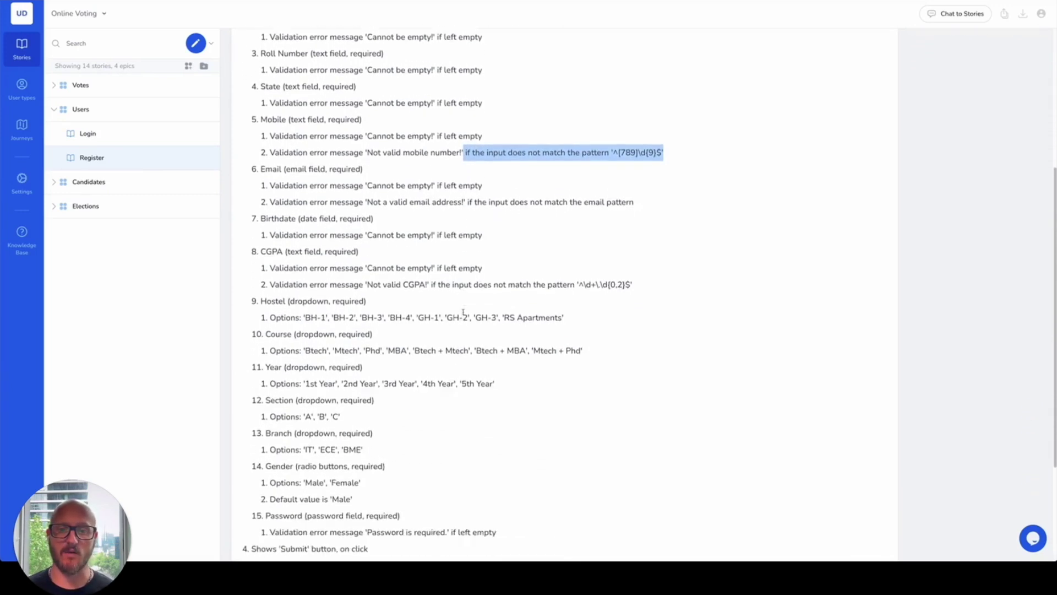
left_click_drag(586, 300, 264, 285)
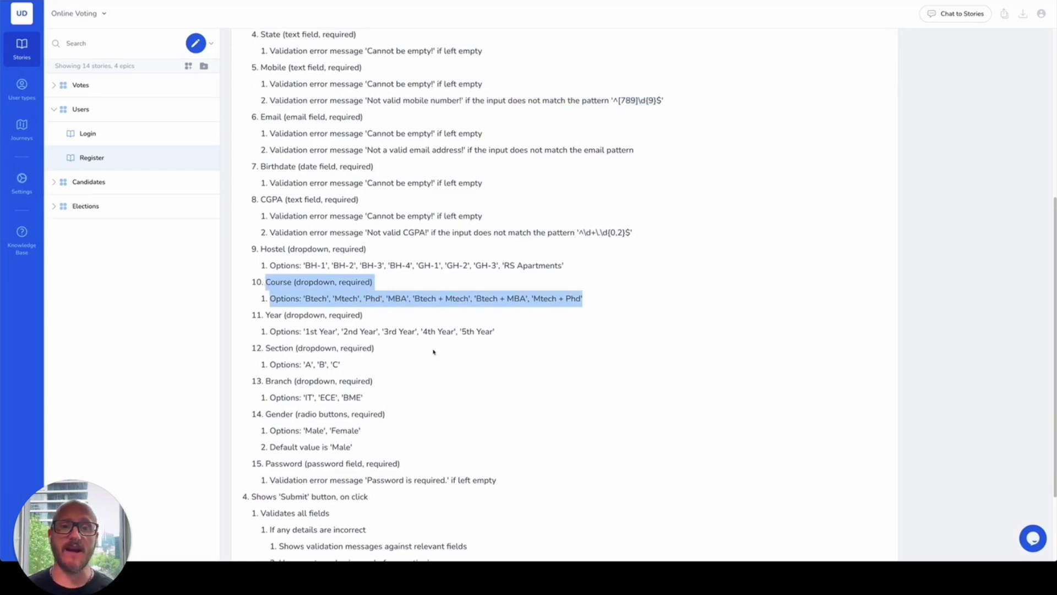
scroll(433, 351, "down", 2)
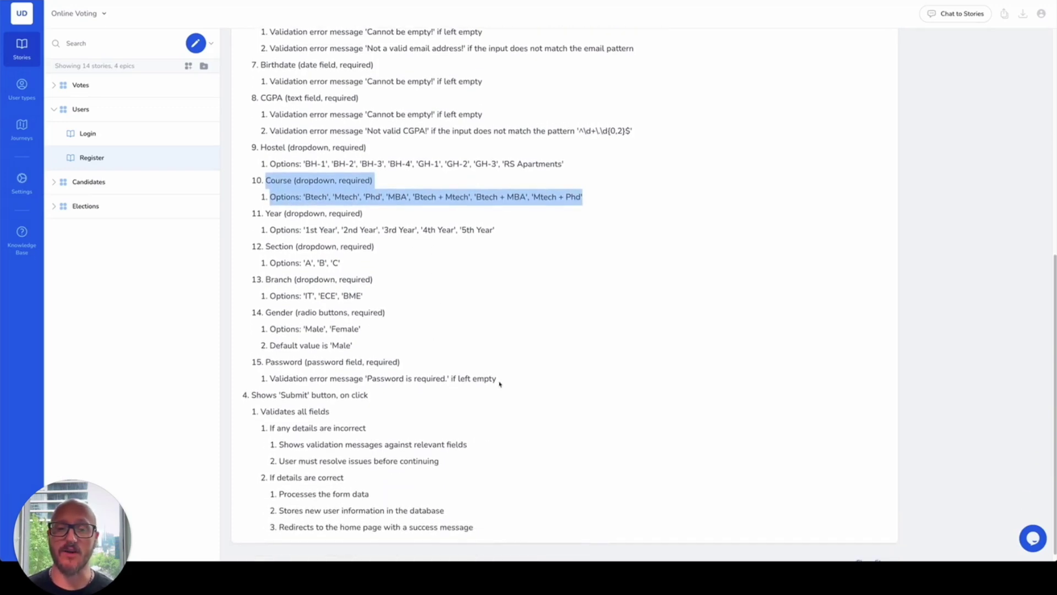
Step: Open the Add Candidates story in the Candidates epic and examine its acceptance criteria, including the 'Election Title' dropdown
scroll(500, 384, "up", 3)
left_click(77, 181)
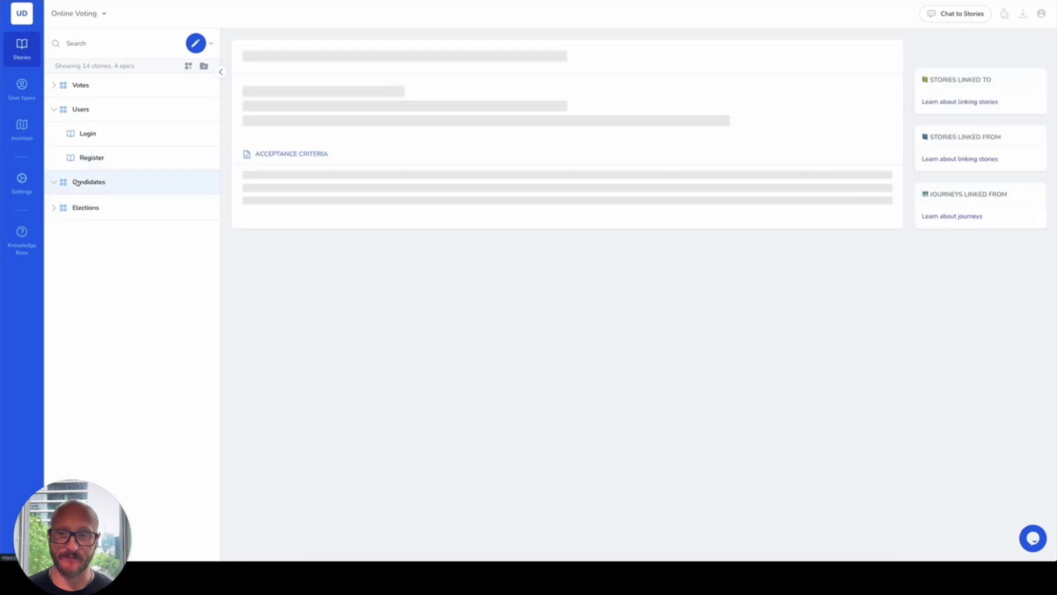
left_click(92, 214)
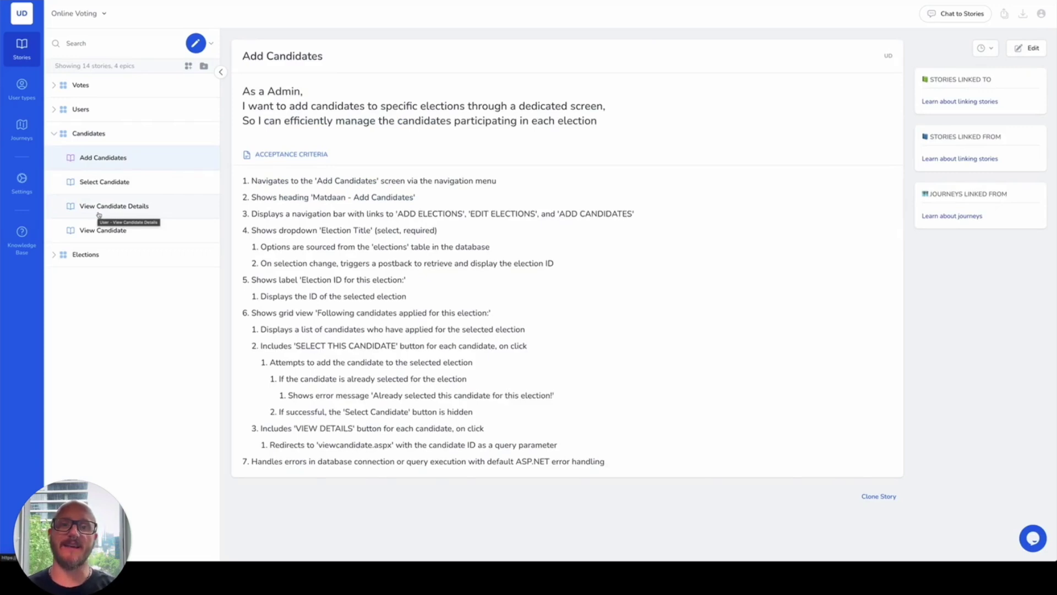
left_click_drag(554, 264, 250, 234)
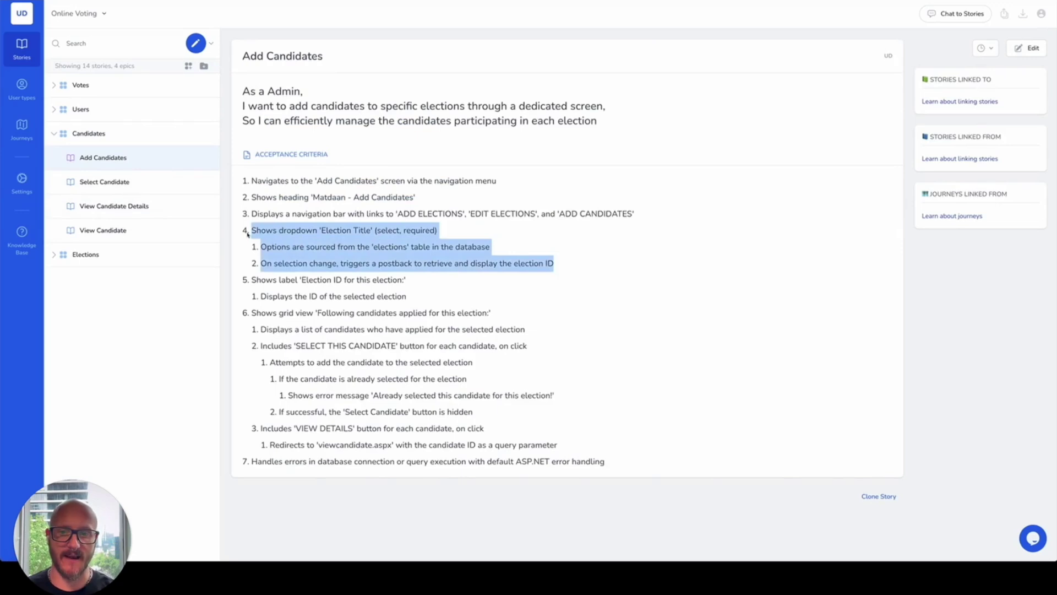
left_click(274, 540)
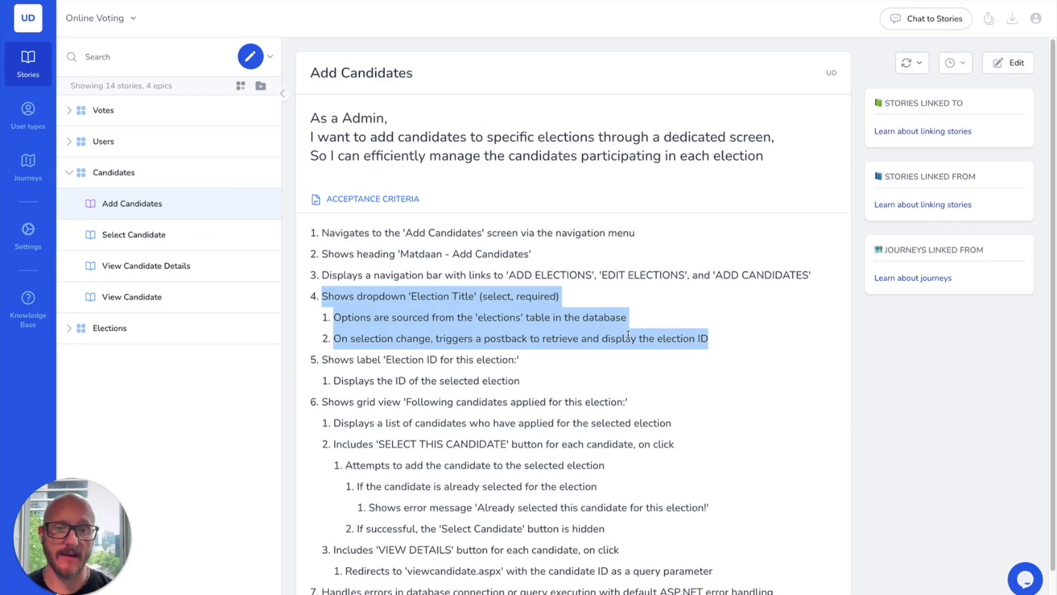
left_click(672, 365)
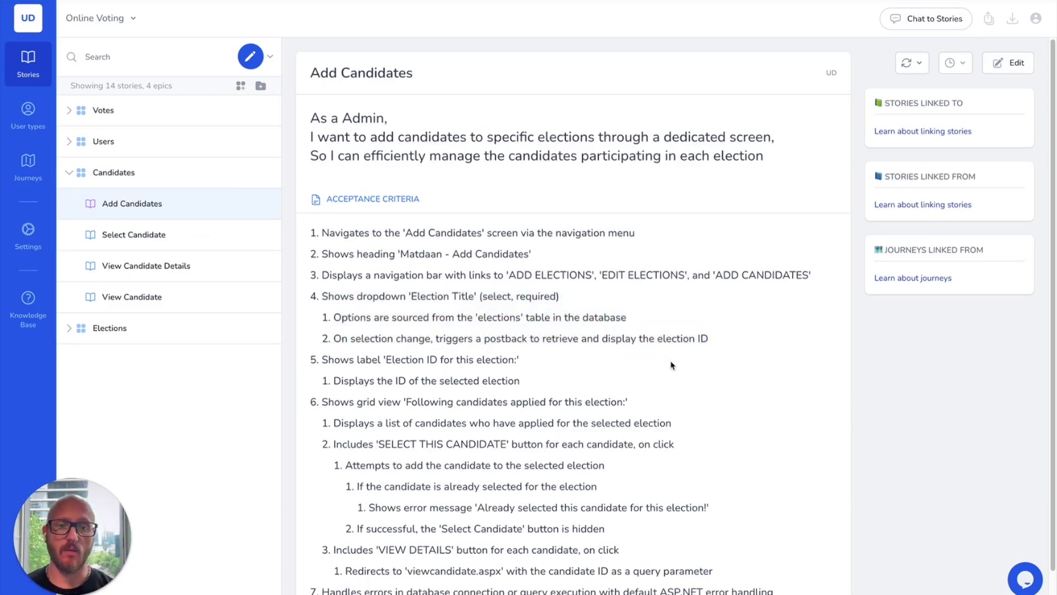
Step: Start a new user story titled "Cancel election" with Admin as the user type
left_click(271, 58)
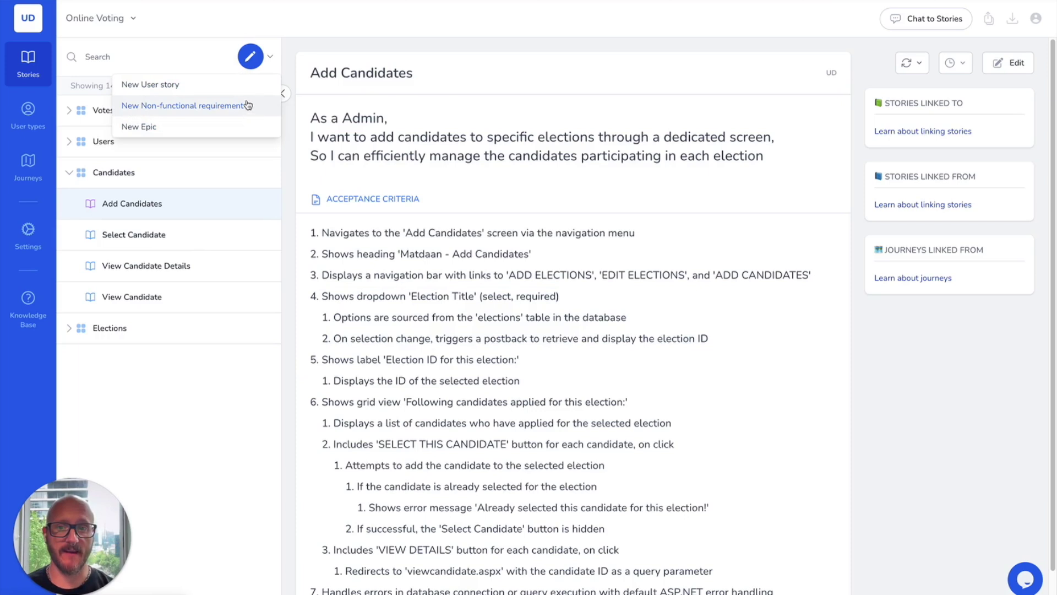
left_click(230, 87)
left_click(366, 82)
type("Cancel election")
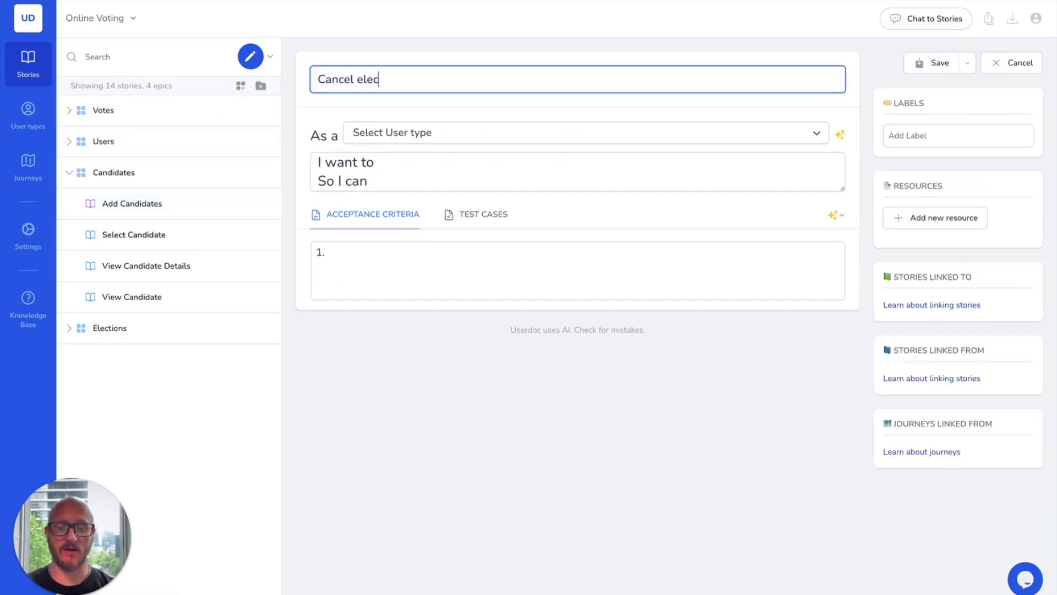
left_click(409, 135)
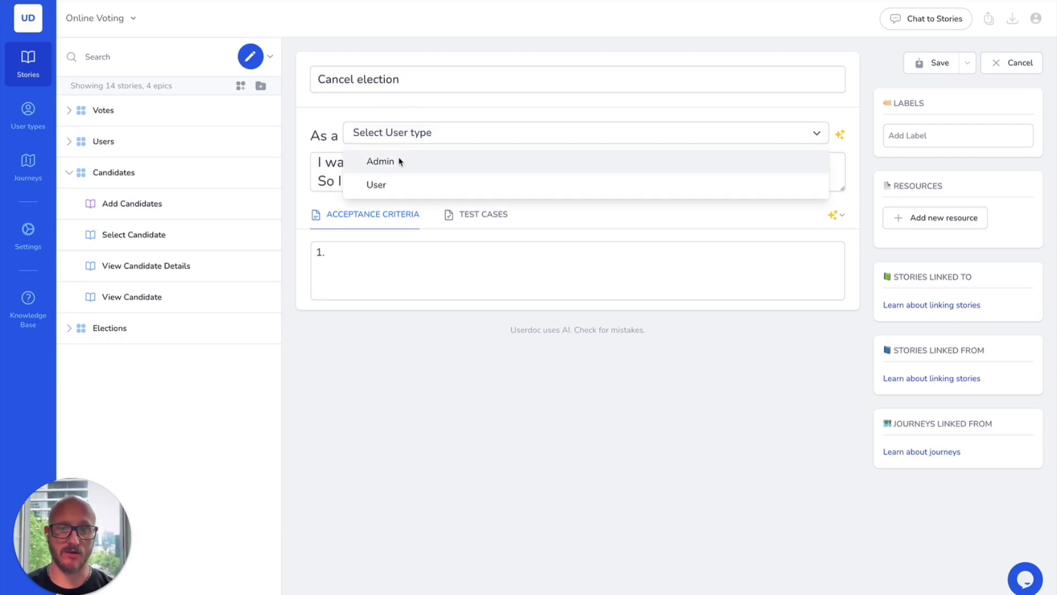
left_click(402, 161)
key("Escape")
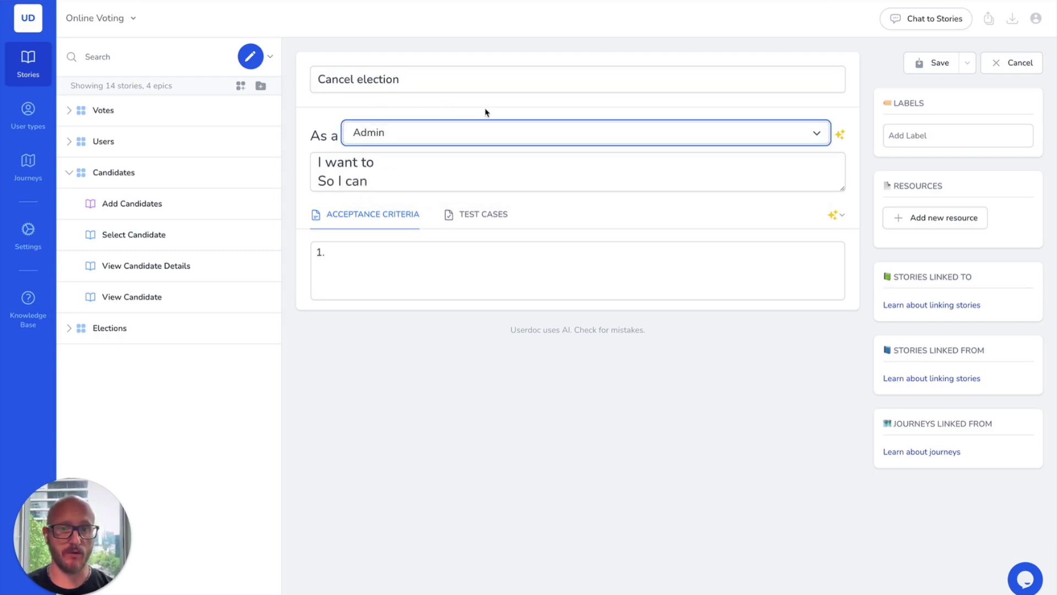
Step: Generate the user story text for Cancel election with AI and review the wording
left_click(841, 140)
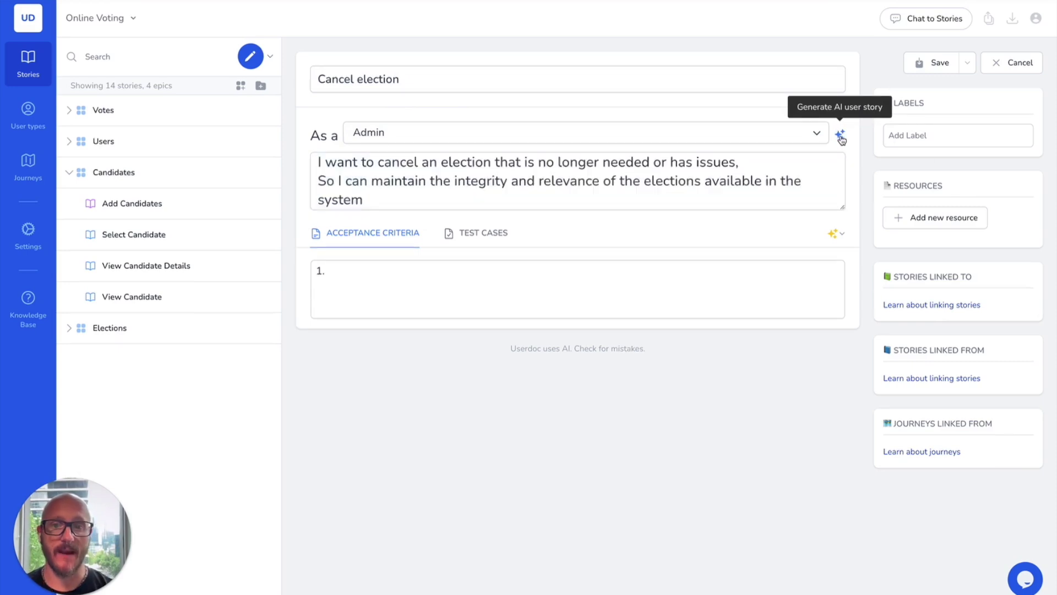
left_click_drag(557, 198, 331, 154)
left_click(580, 179)
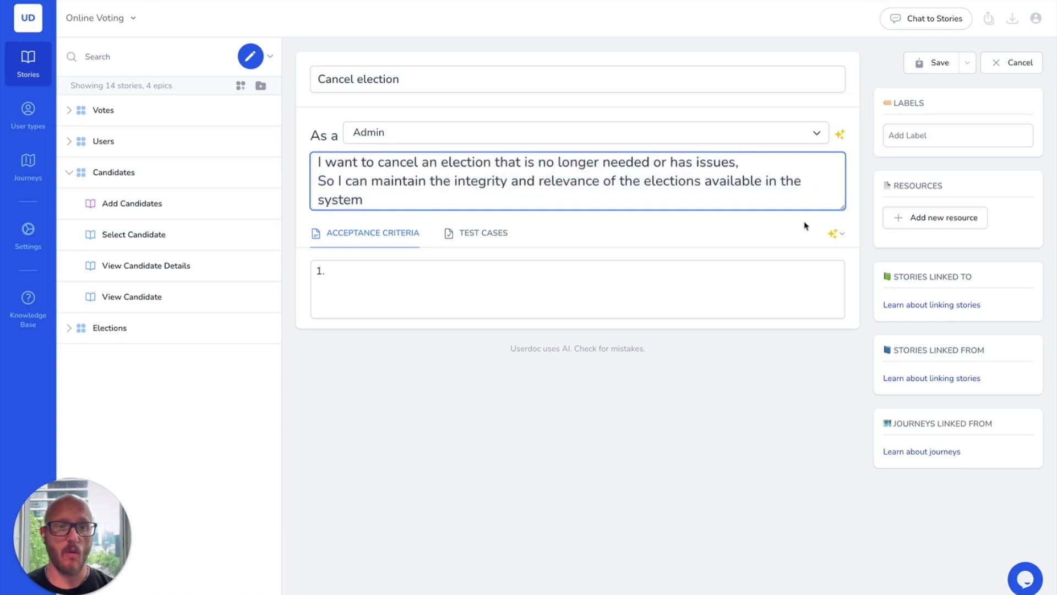
Step: Generate the story's acceptance criteria using AI with the context "Voters receive email notifiction"
left_click(833, 234)
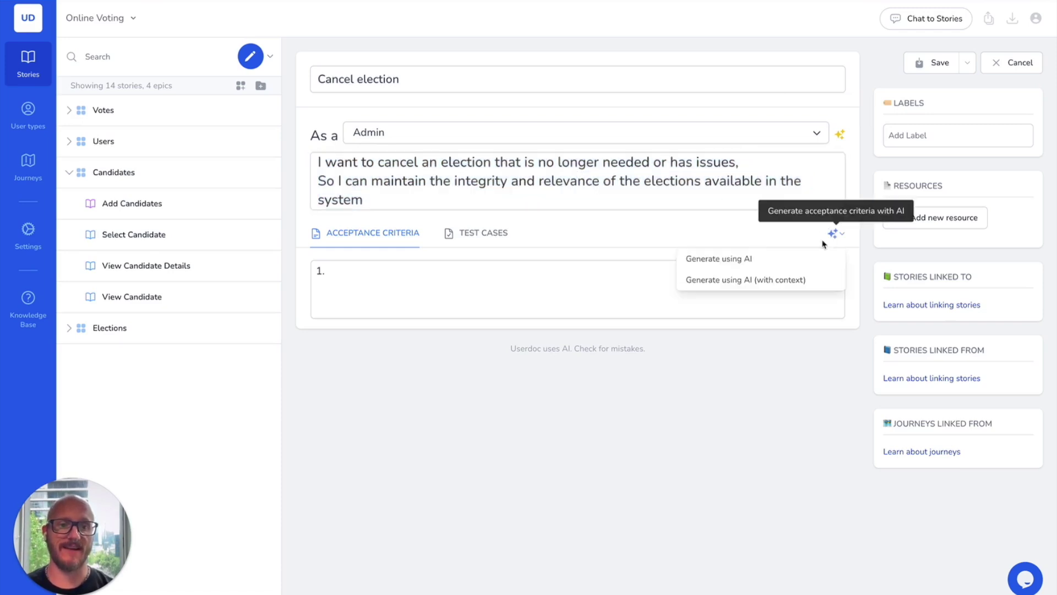
left_click(796, 280)
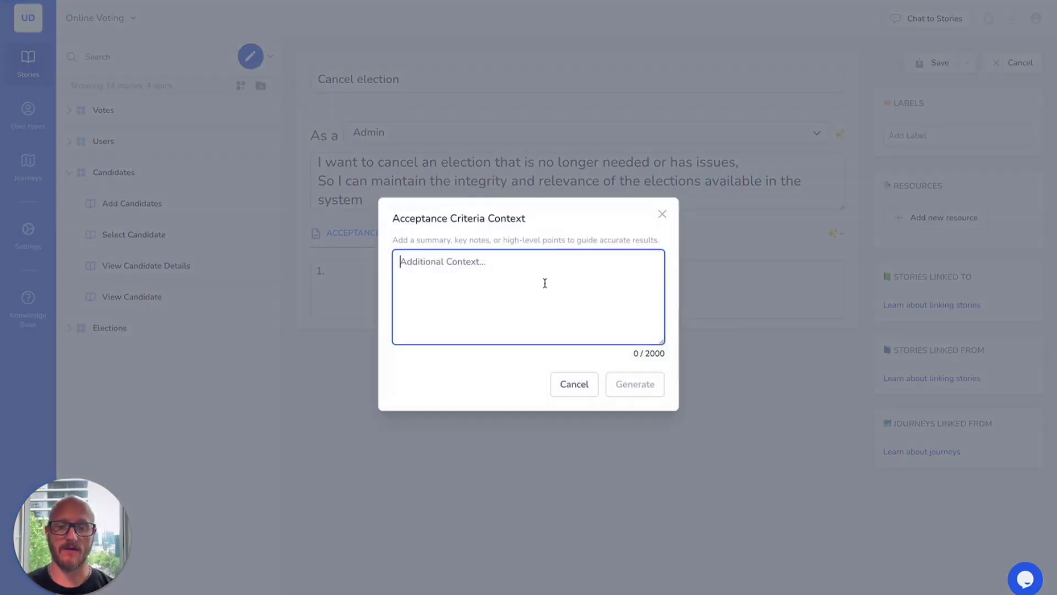
type("Voters receive email notifiction")
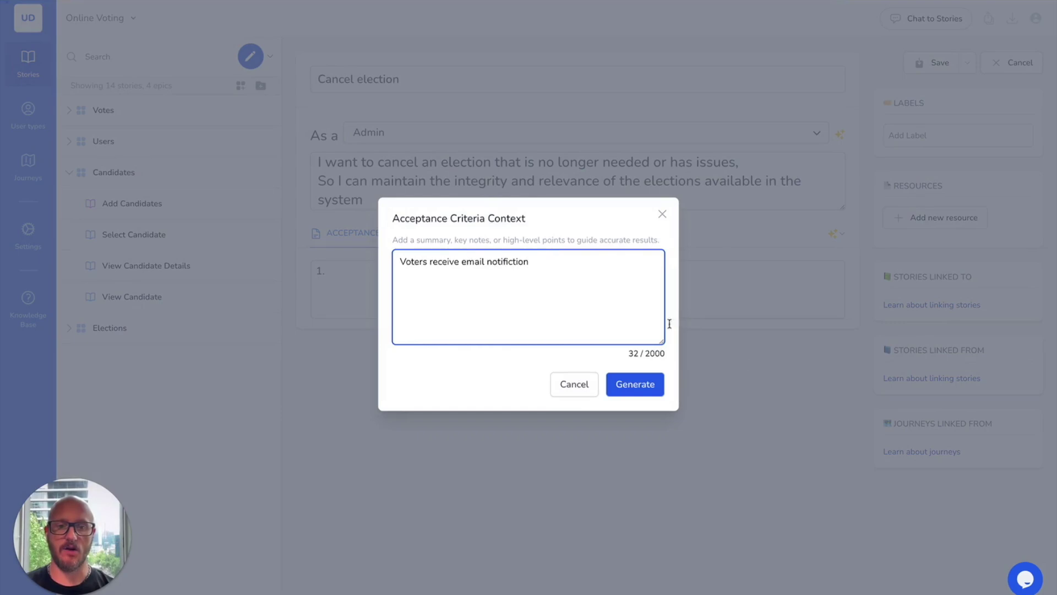
left_click(634, 386)
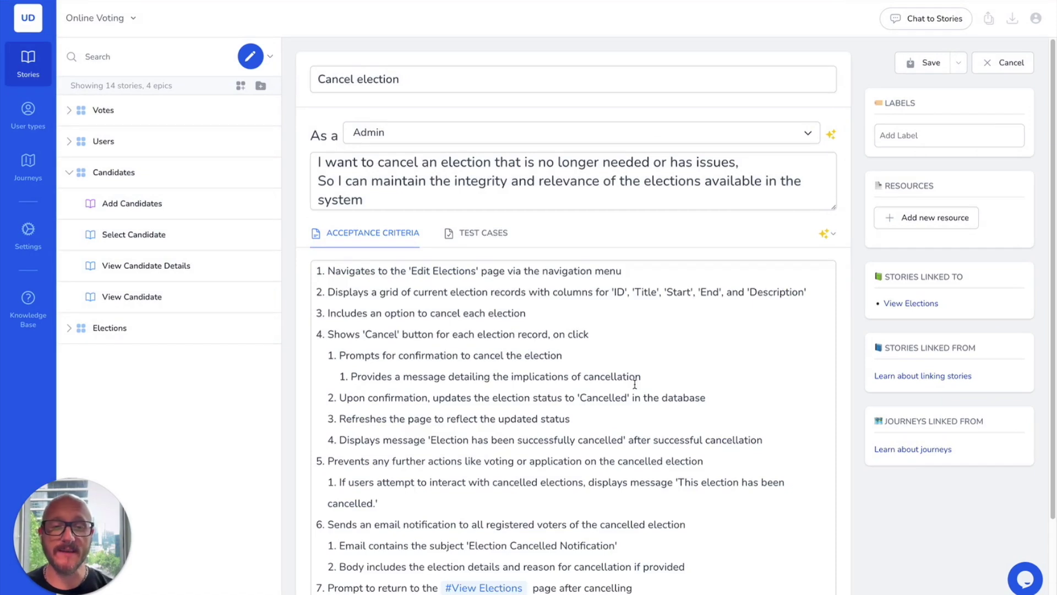
Step: Examine the generated acceptance criteria, including the Edit Elections page, the Cancel button, the voter email notification and the return to View Elections
scroll(635, 384, "down", 2)
left_click(476, 219)
left_click_drag(476, 219, 420, 218)
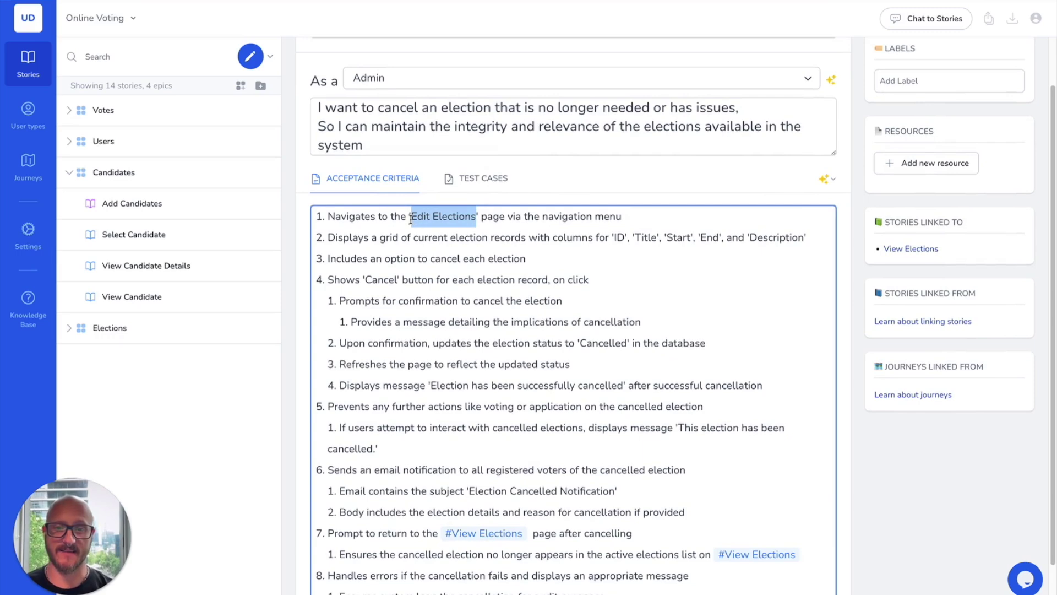
left_click_drag(392, 238, 738, 221)
left_click_drag(547, 259, 290, 263)
triple_click(450, 281)
scroll(454, 275, "down", 1)
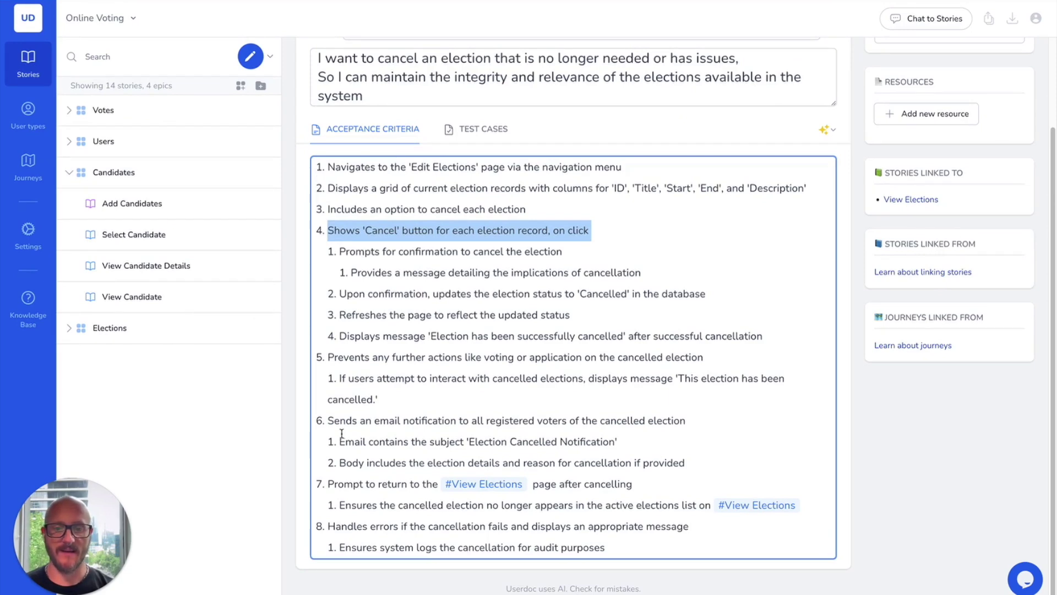
left_click_drag(331, 420, 684, 461)
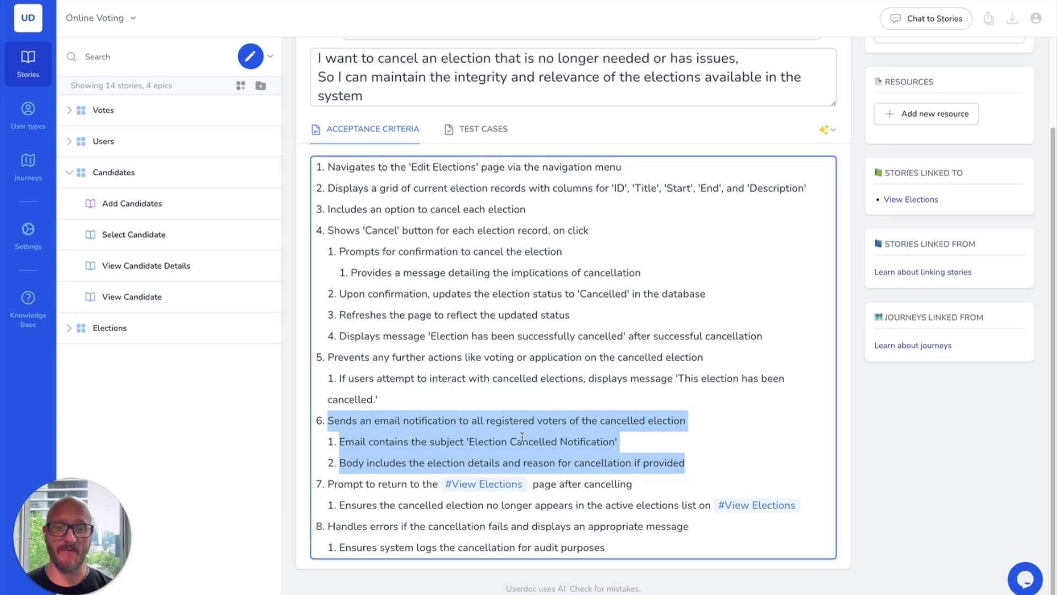
left_click(368, 490)
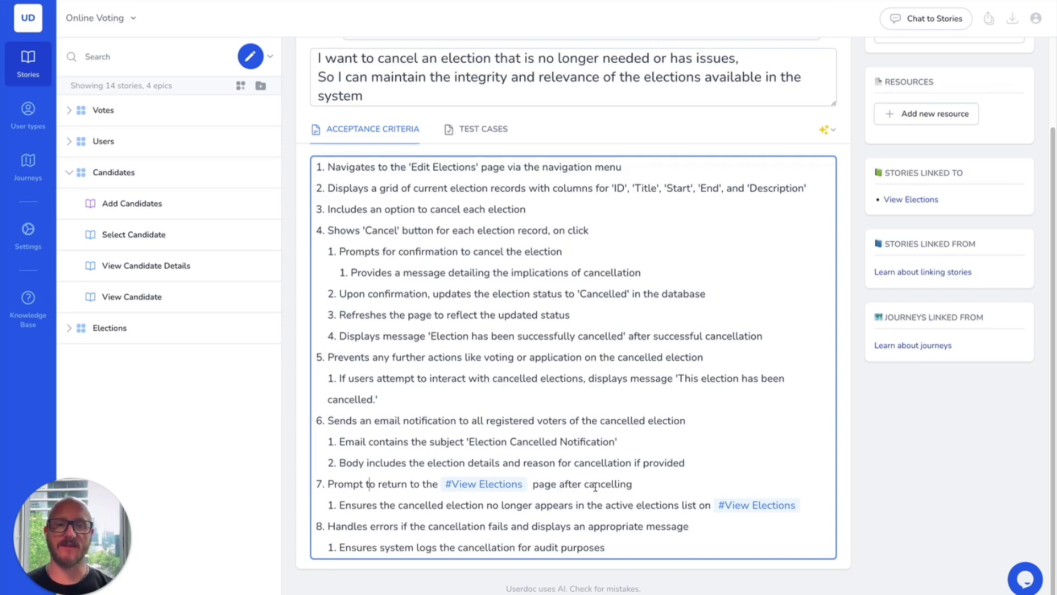
Step: Save the Cancel election story, and reopen it for editing to generate its initial test cases with AI
scroll(595, 487, "up", 2)
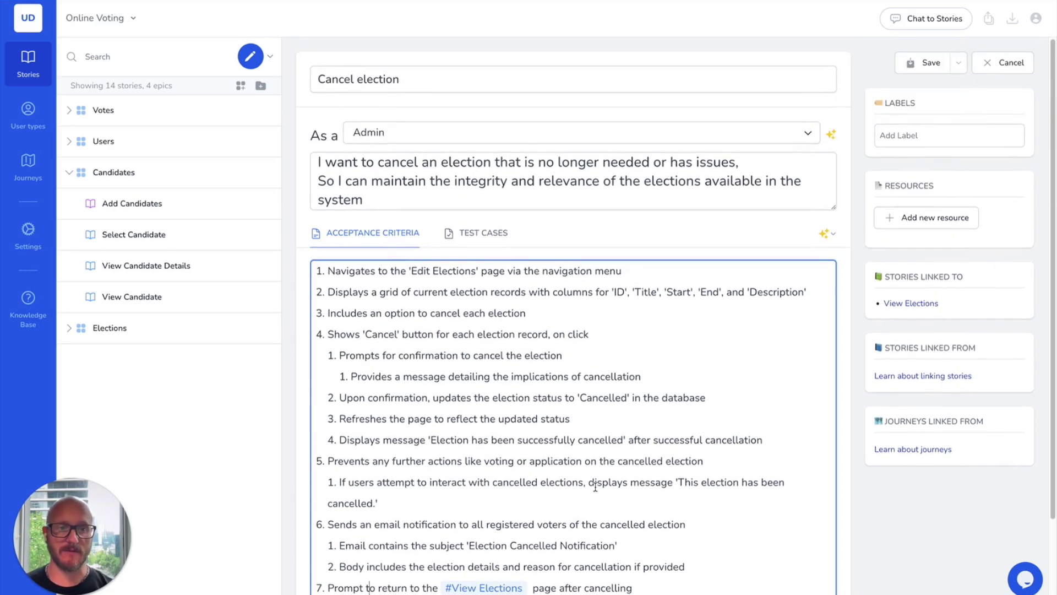
left_click(931, 62)
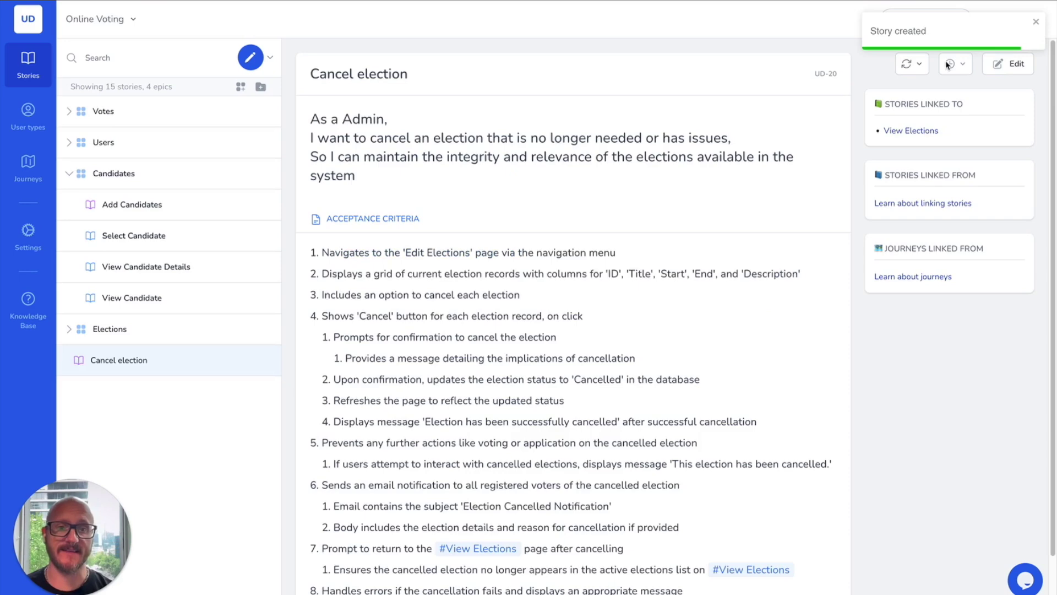
left_click(1009, 63)
left_click(481, 223)
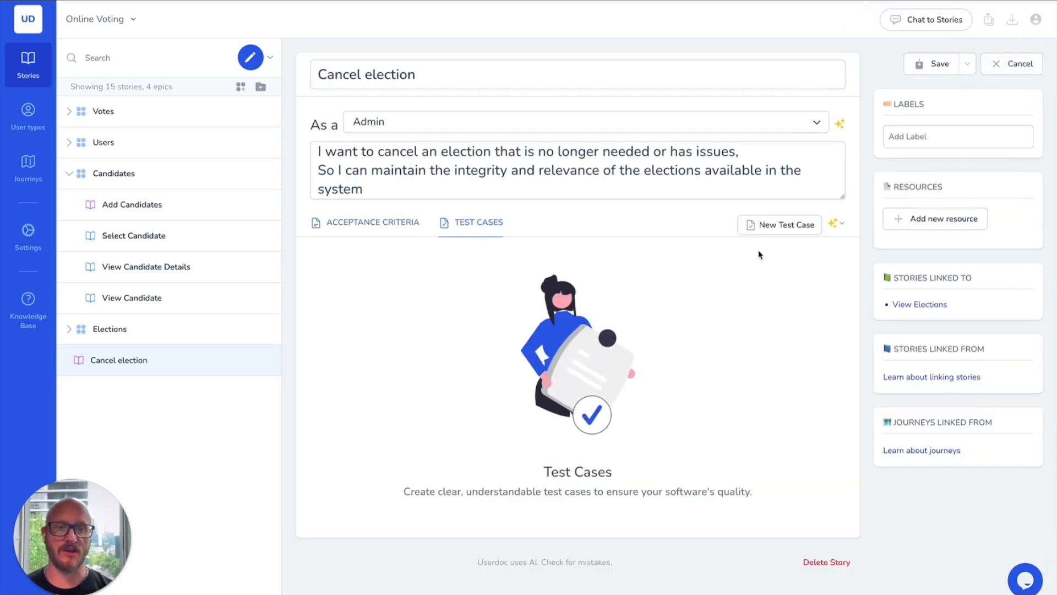
left_click(837, 226)
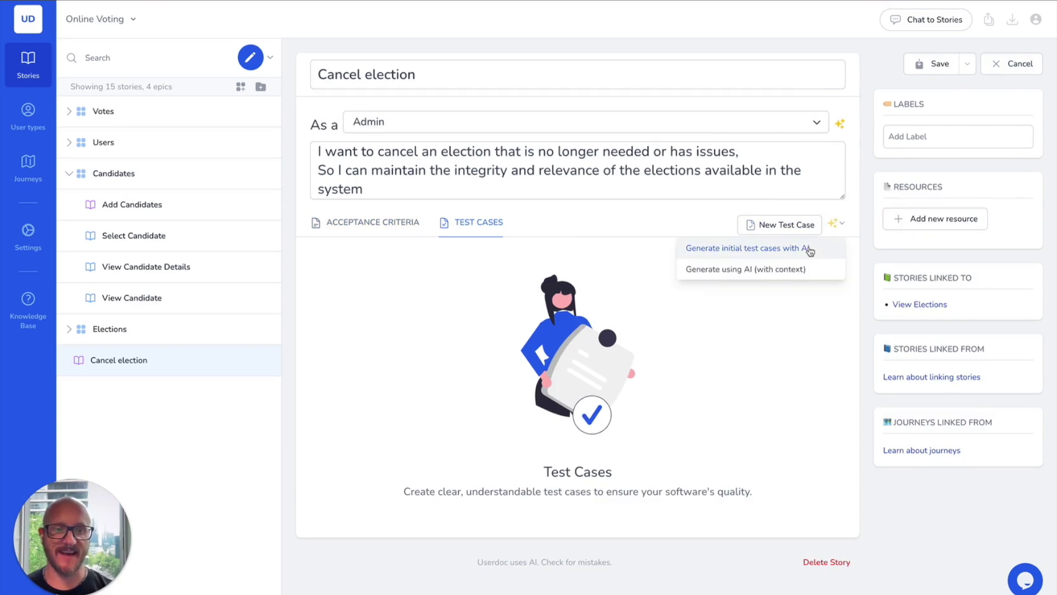
left_click(810, 251)
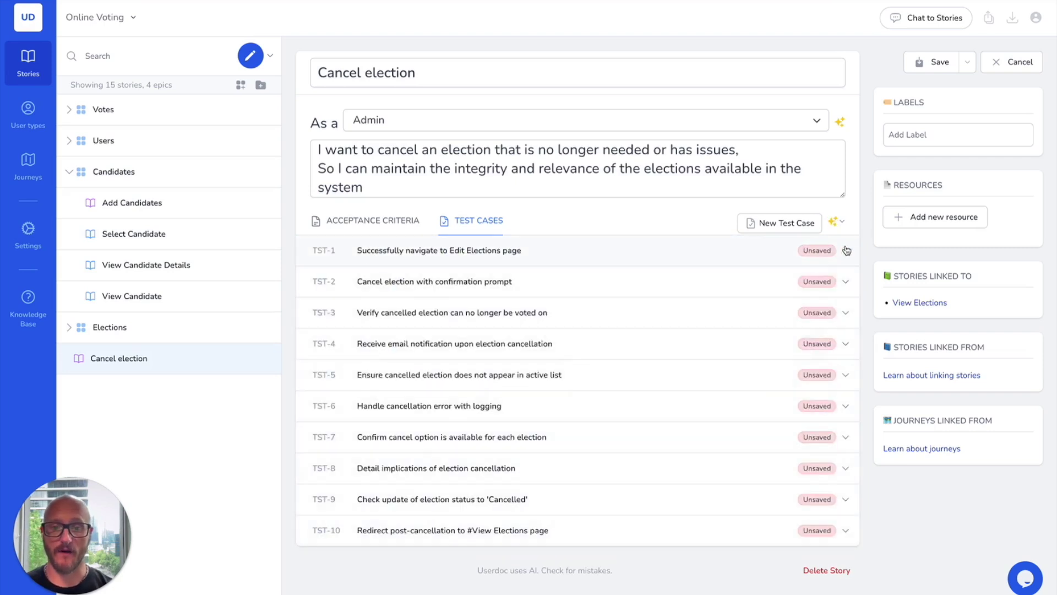
Step: Examine the pre-conditions, steps and expected results of the "Cancel election with confirmation prompt" test case, and collapse it
left_click(845, 281)
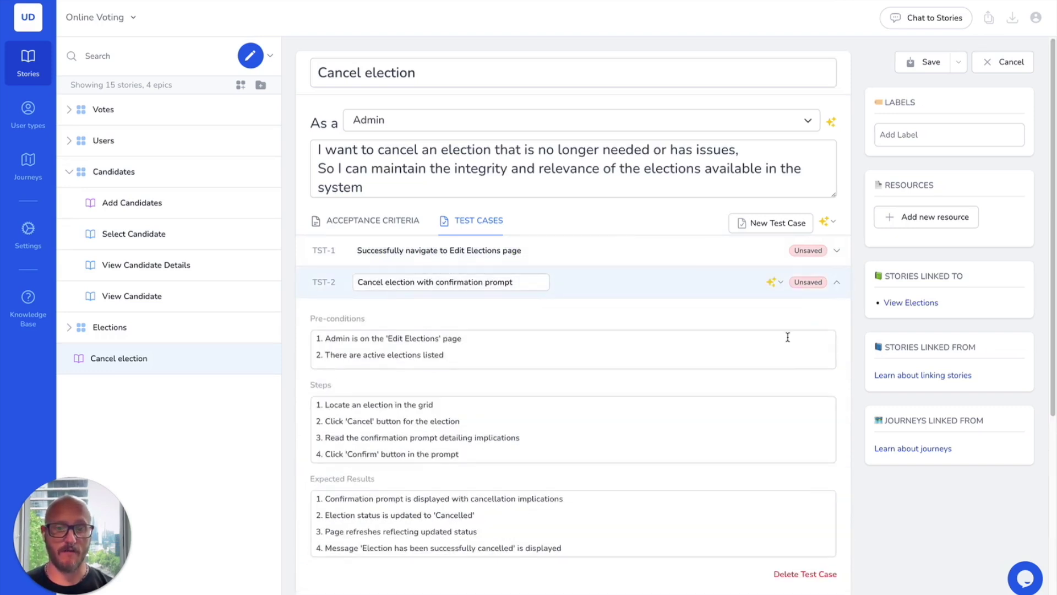
left_click(729, 350)
left_click(633, 439)
left_click(628, 520)
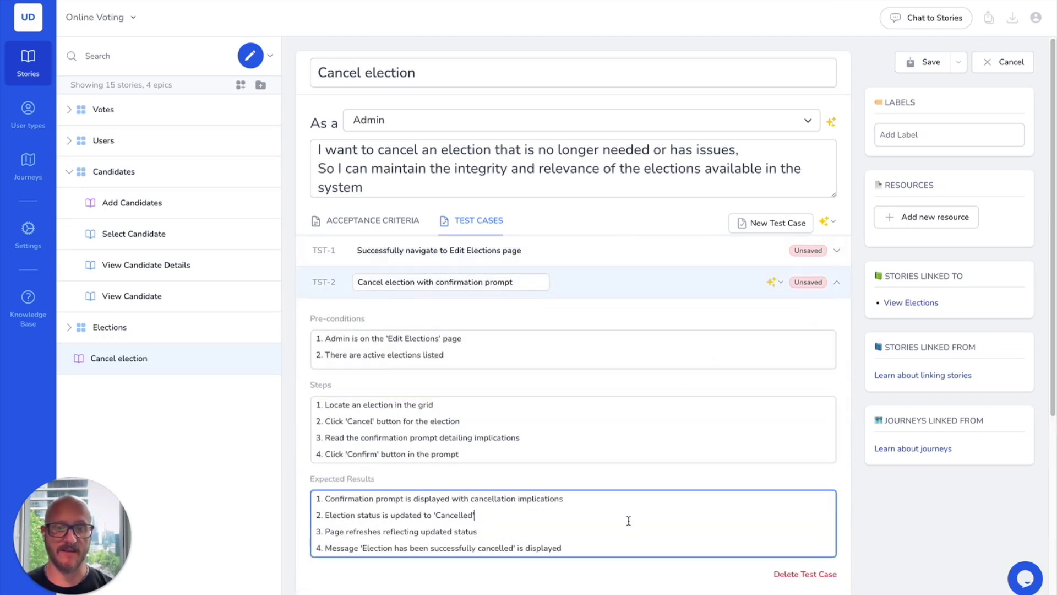
left_click(837, 282)
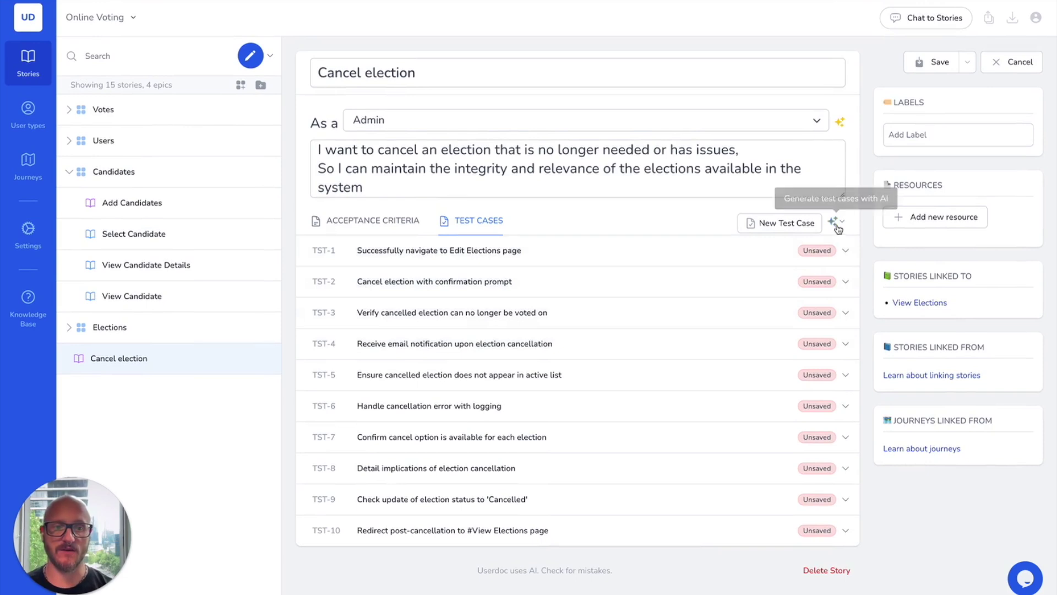
Step: Save the Cancel election story with its generated test cases, and send it to Jira
left_click(837, 226)
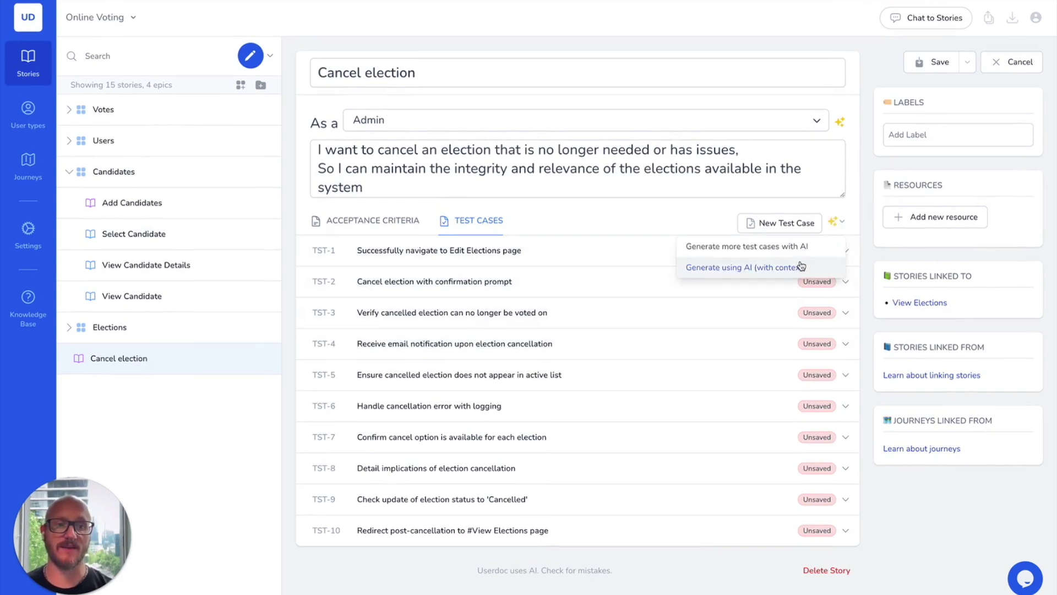
left_click(392, 221)
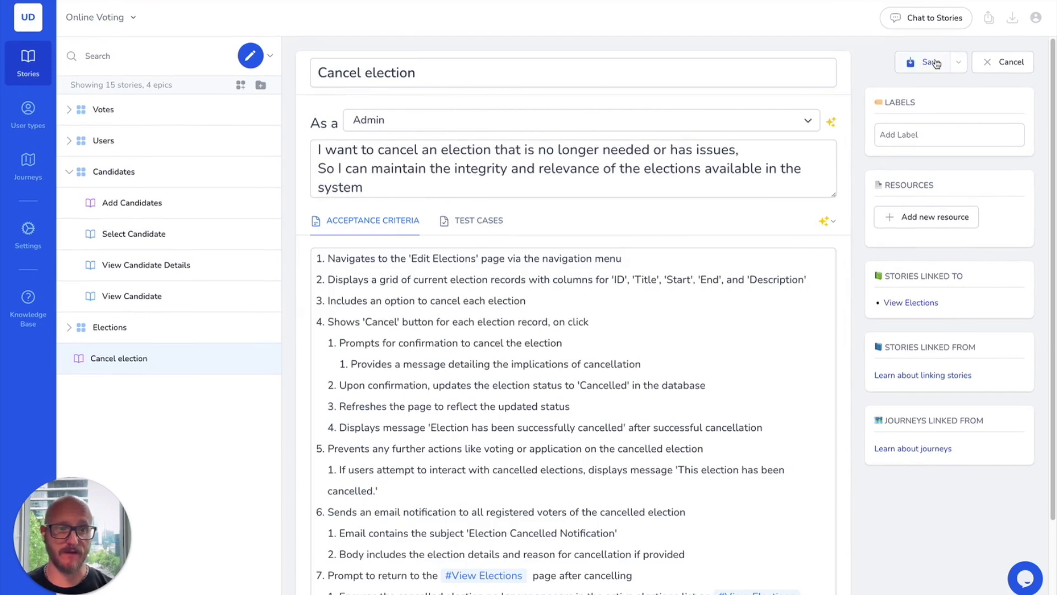
left_click(901, 133)
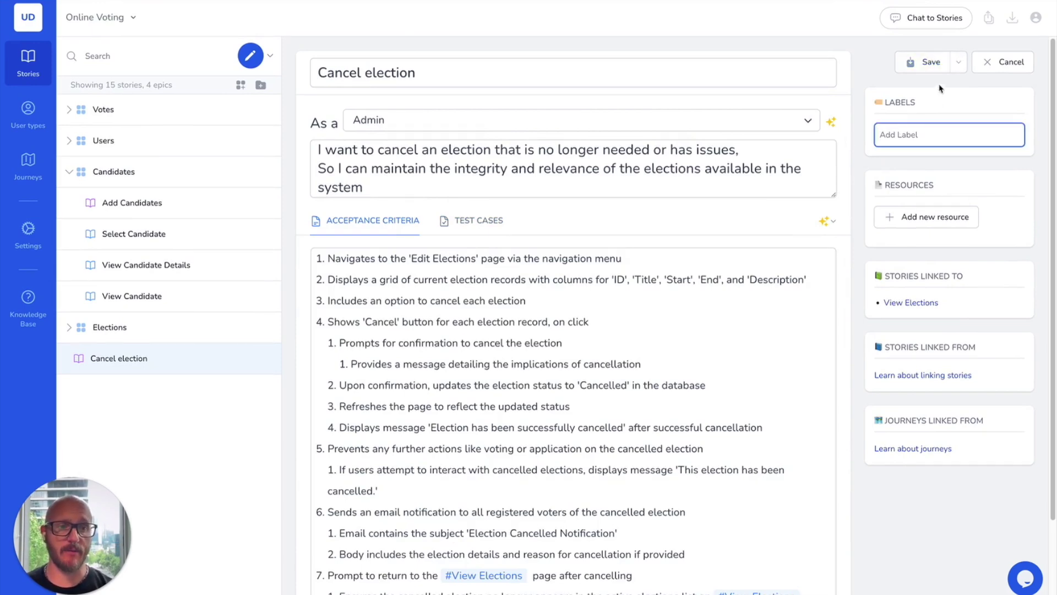
left_click(926, 64)
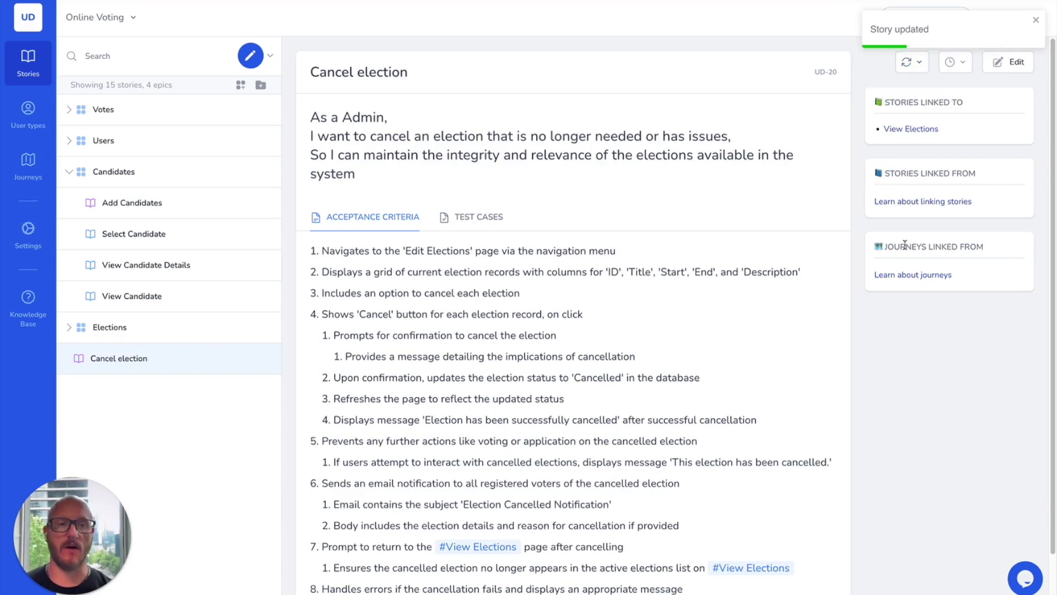
left_click(914, 62)
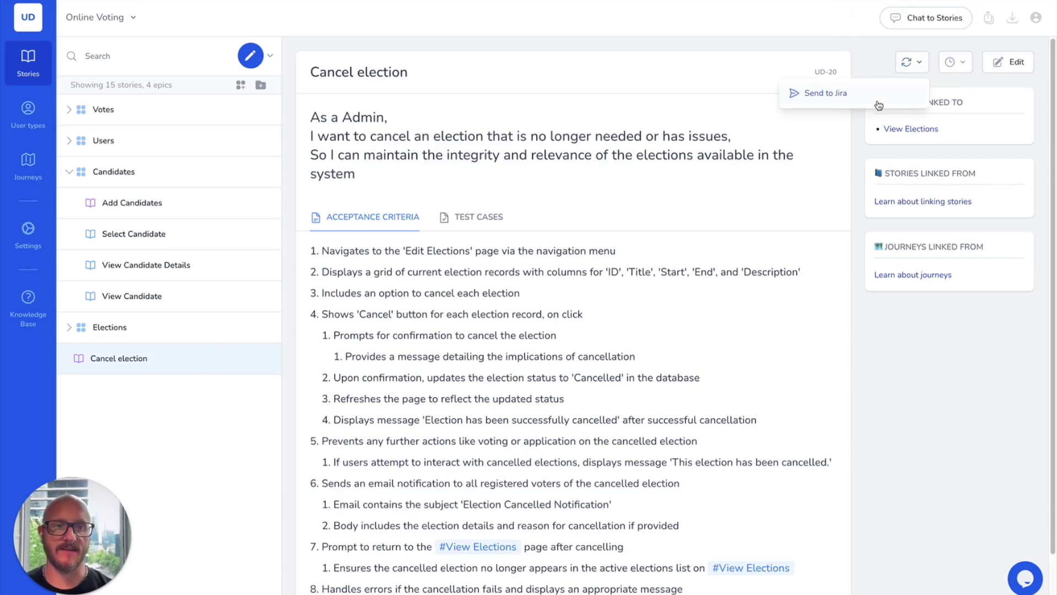
left_click(877, 100)
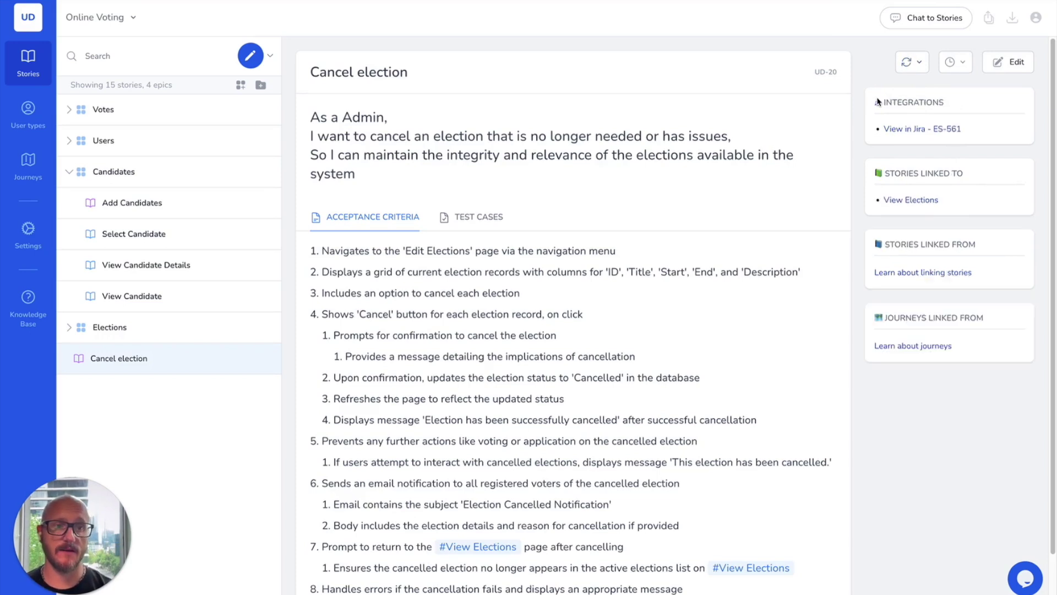
Step: Open the story's linked Jira issue in a new tab, examine its user story and acceptance criteria, and return to Userdoc
right_click(894, 127)
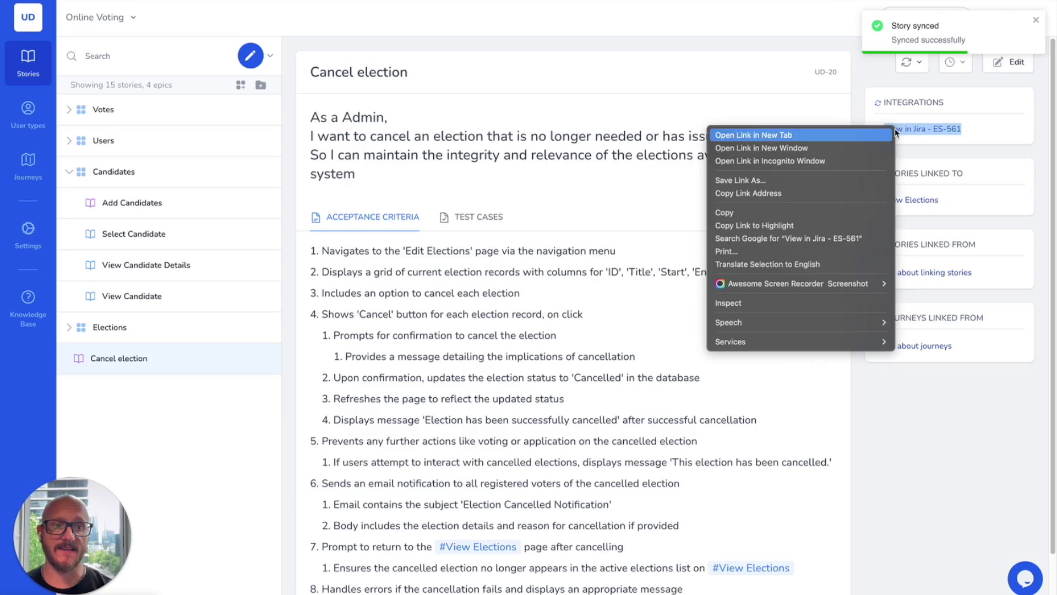
left_click(881, 130)
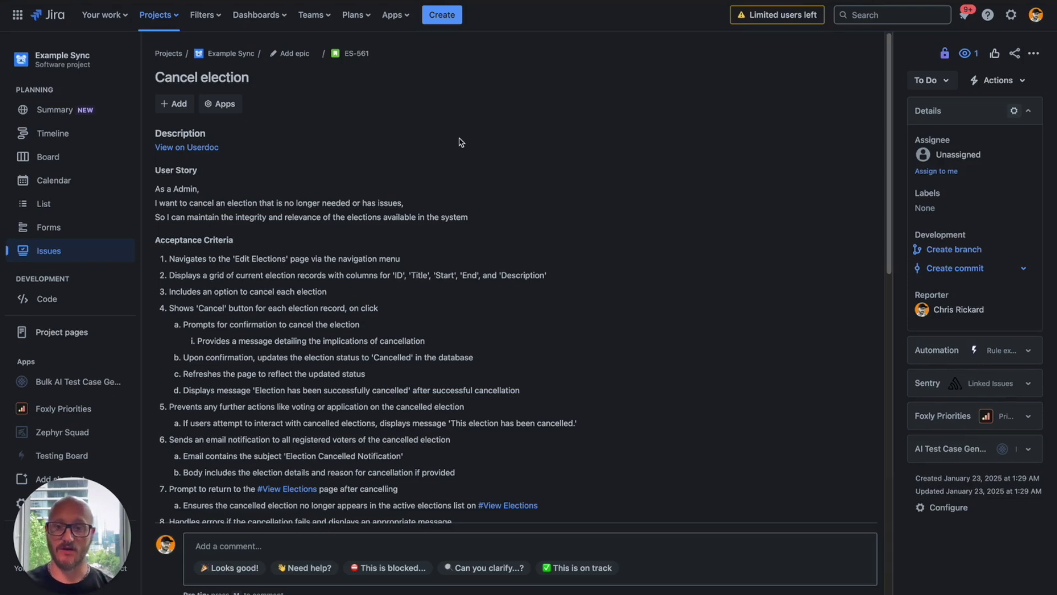
scroll(459, 142, "down", 3)
scroll(461, 144, "down", 3)
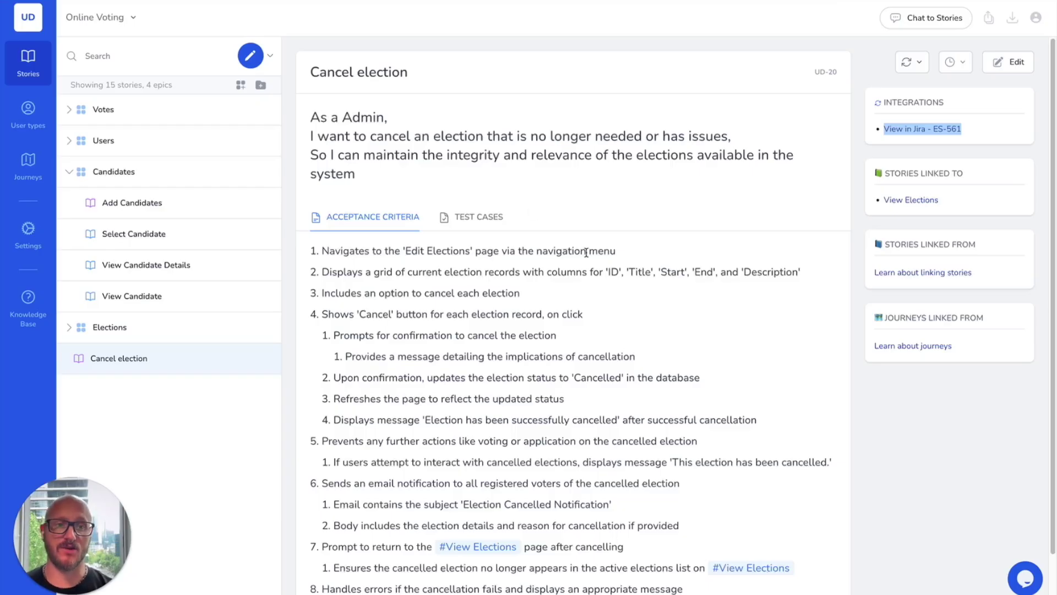
left_click(856, 145)
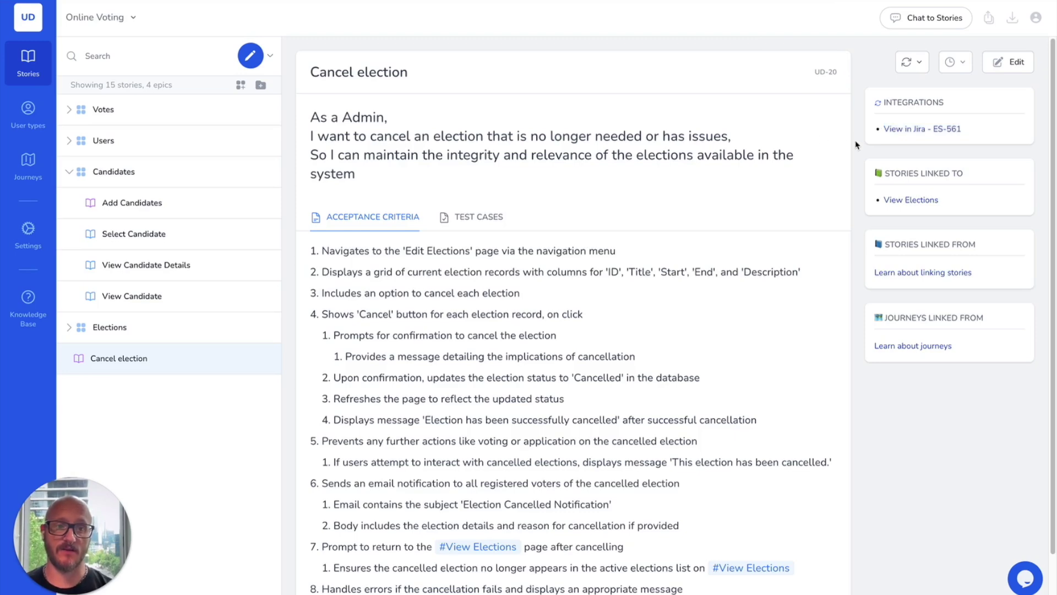
Step: Ask the stories chat "For elections, what are the source options?"
left_click(919, 22)
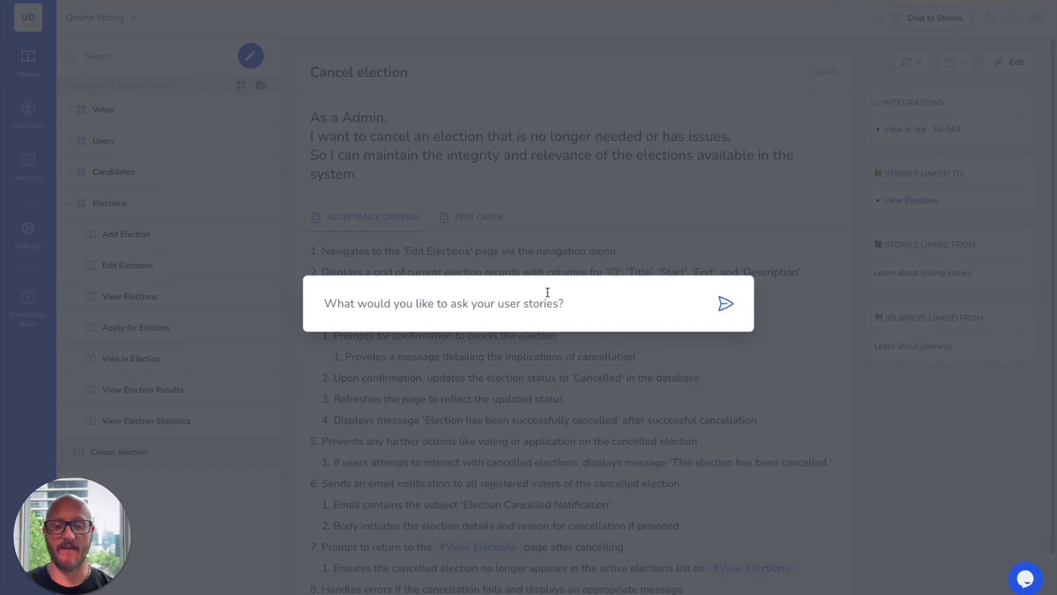
type("For electi")
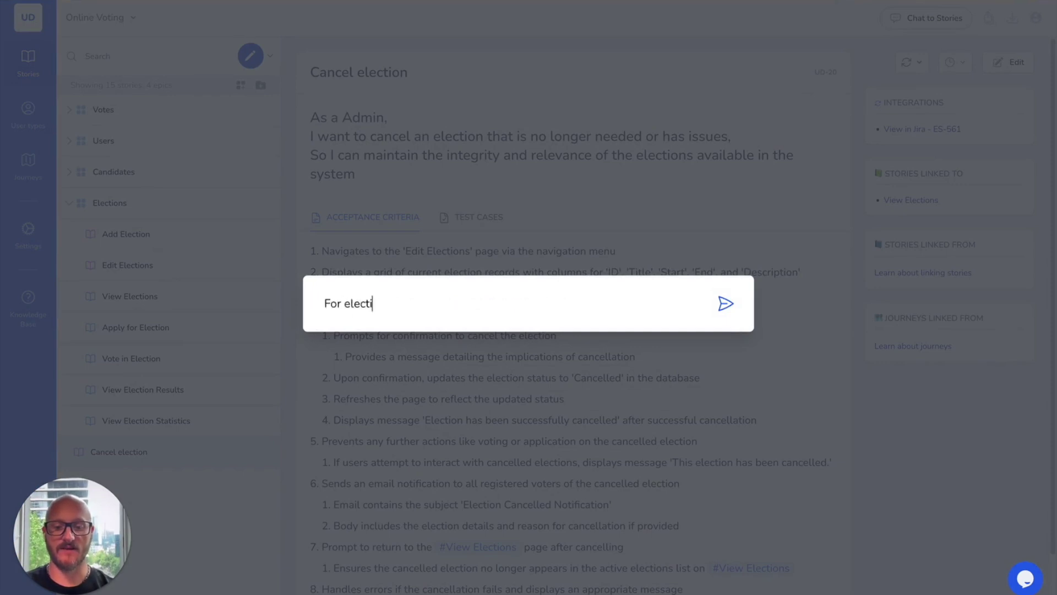
type("ons, what are the source opt")
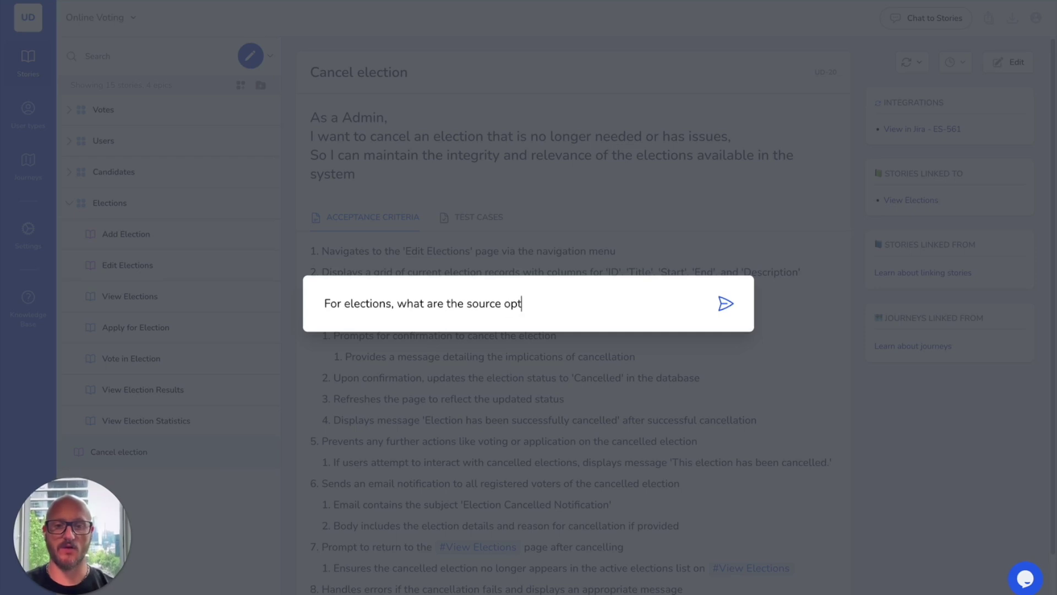
type("ions?")
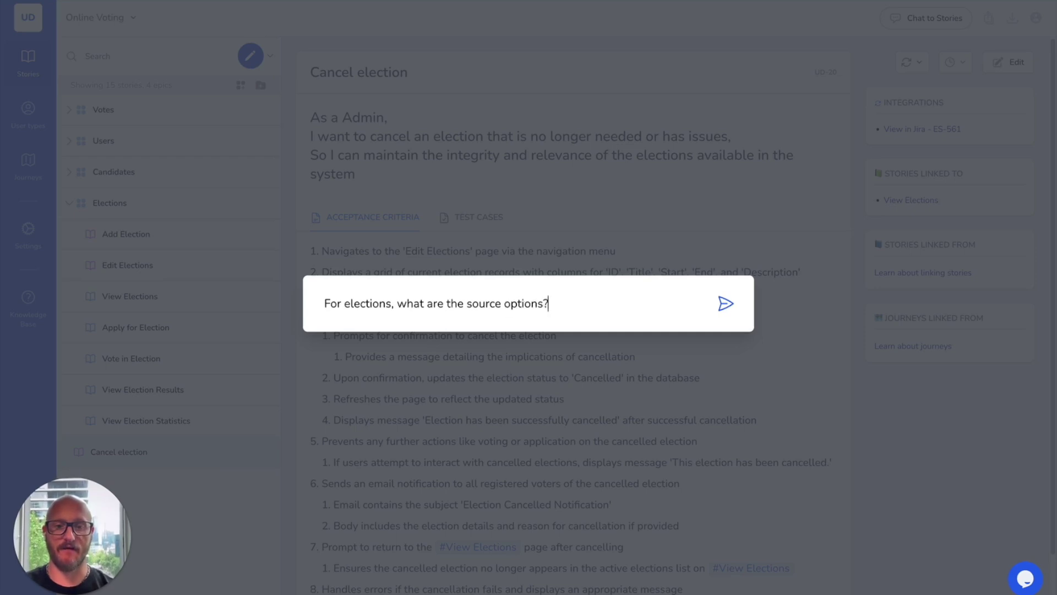
left_click(726, 306)
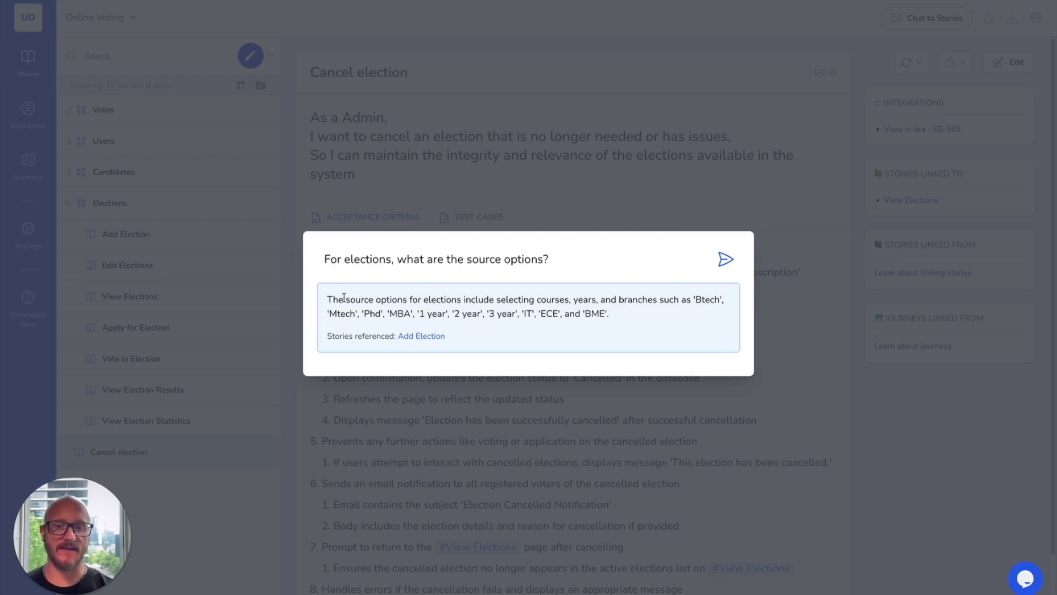
Step: Examine the chat answer, and open the referenced Add Election story to check its course, year and branch options
left_click_drag(344, 297, 567, 297)
double_click(700, 302)
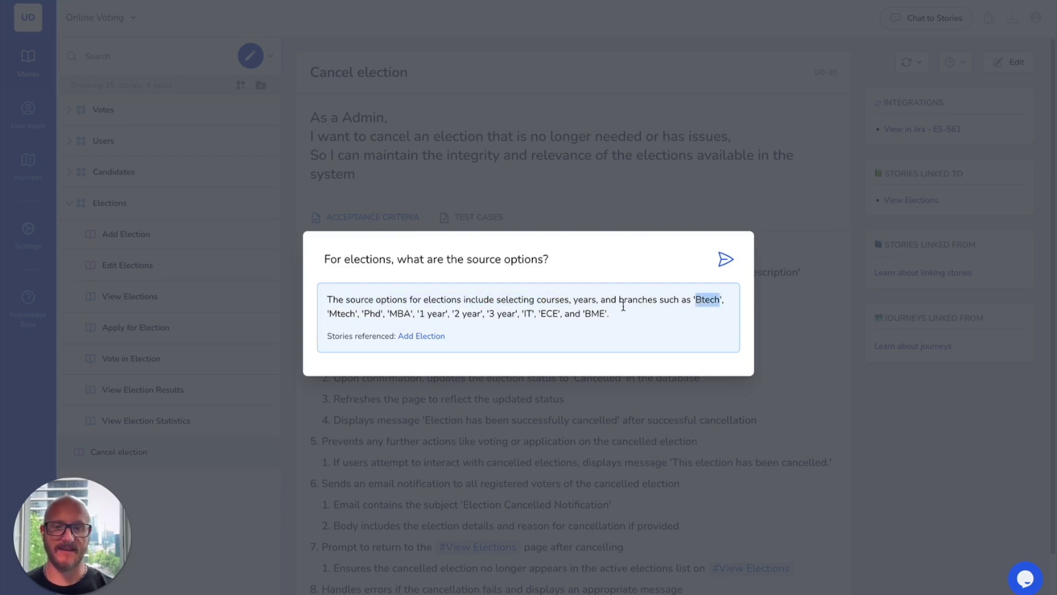
left_click(341, 327)
left_click_drag(567, 319, 564, 319)
left_click(428, 337)
left_click(770, 301)
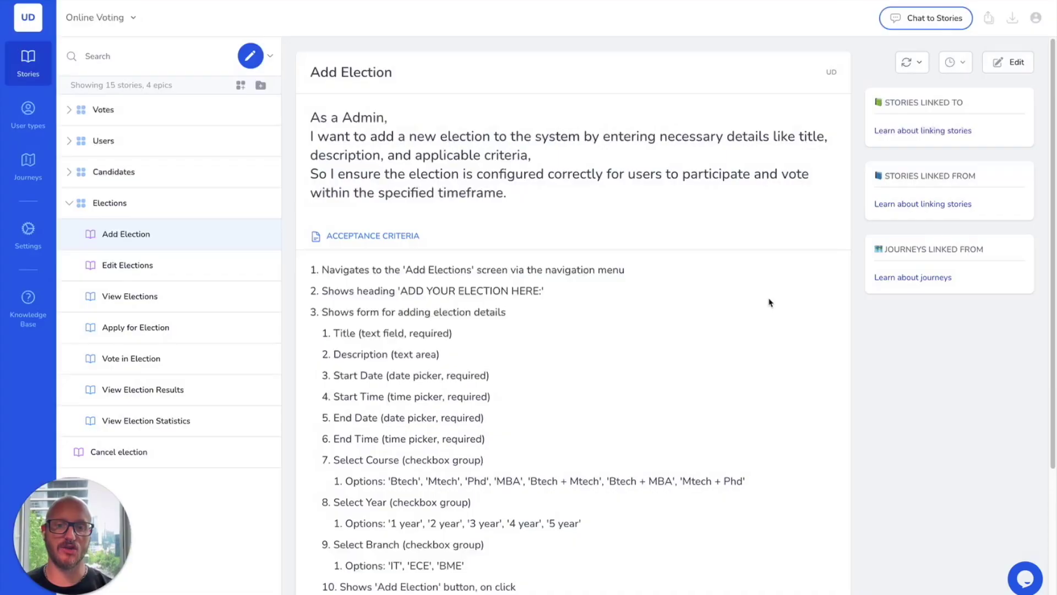
triple_click(442, 477)
left_click_drag(449, 459, 451, 456)
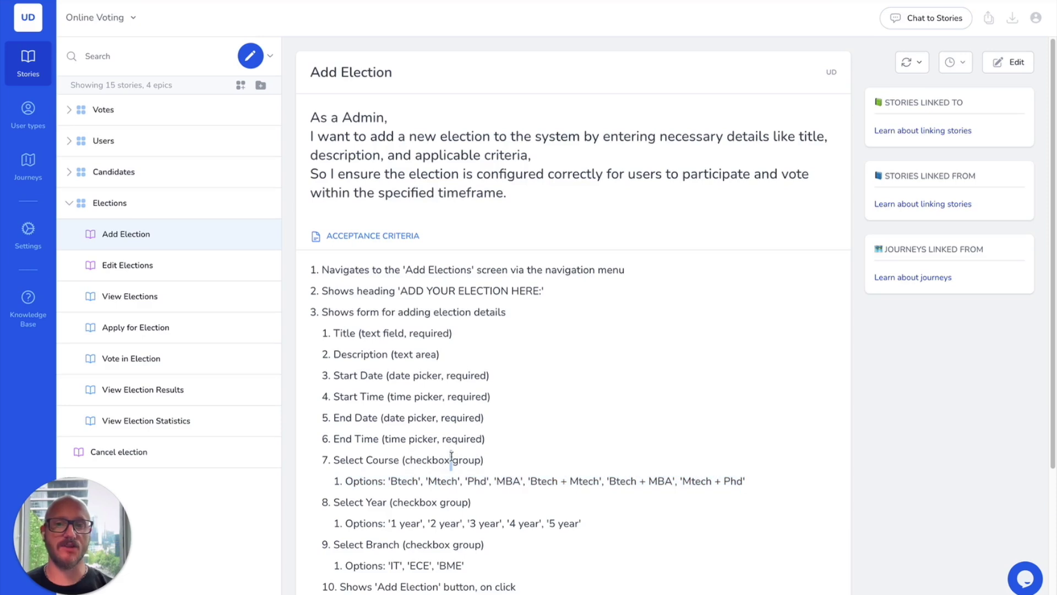
Step: Examine the first persona of the User user type, including About, Goals and Frustrations, and view its edit form without making changes
left_click(46, 113)
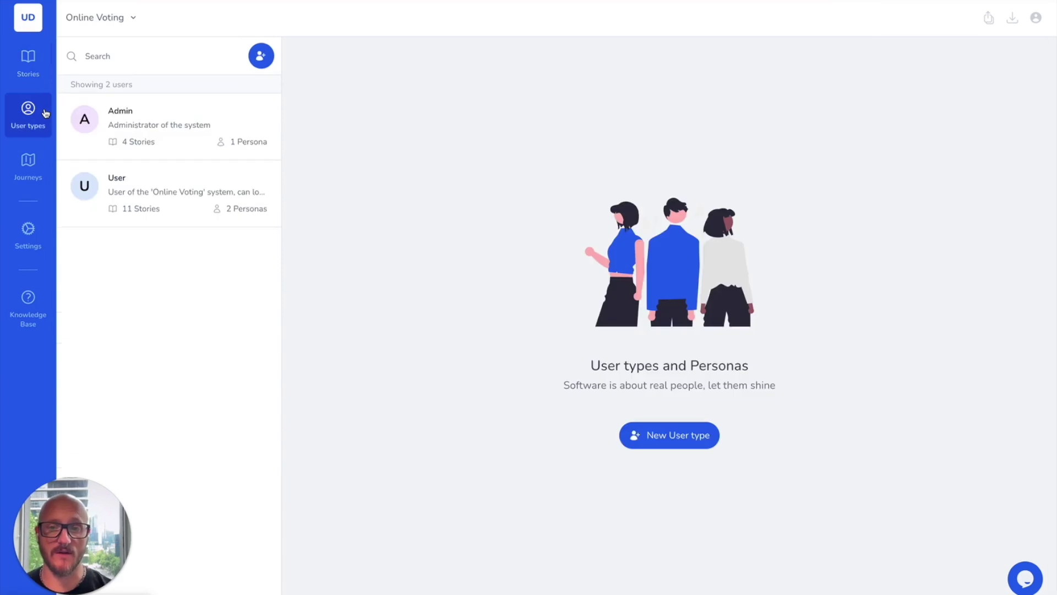
left_click(162, 178)
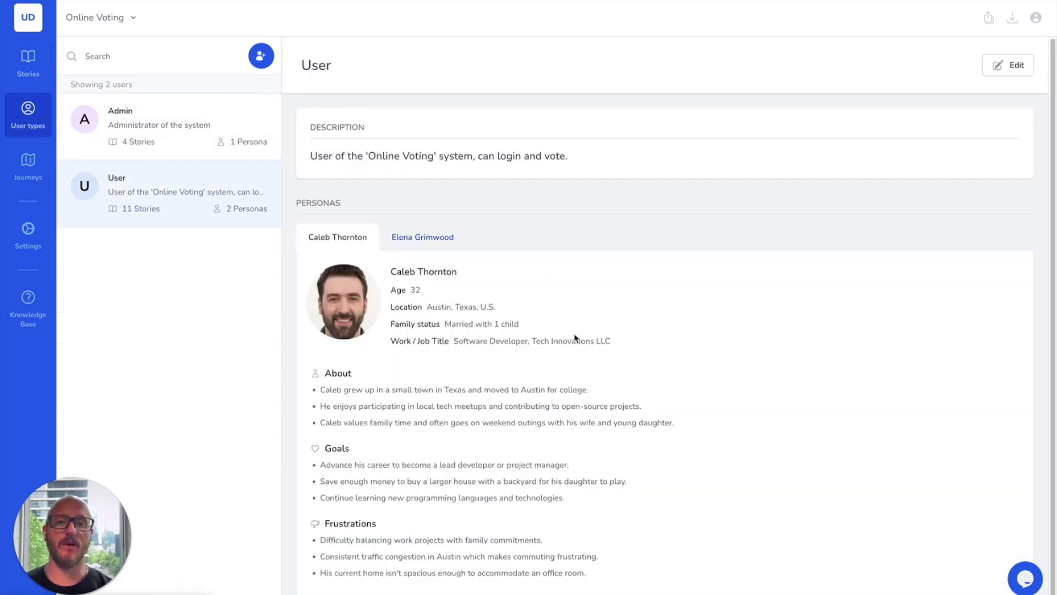
scroll(576, 338, "down", 1)
scroll(575, 338, "up", 1)
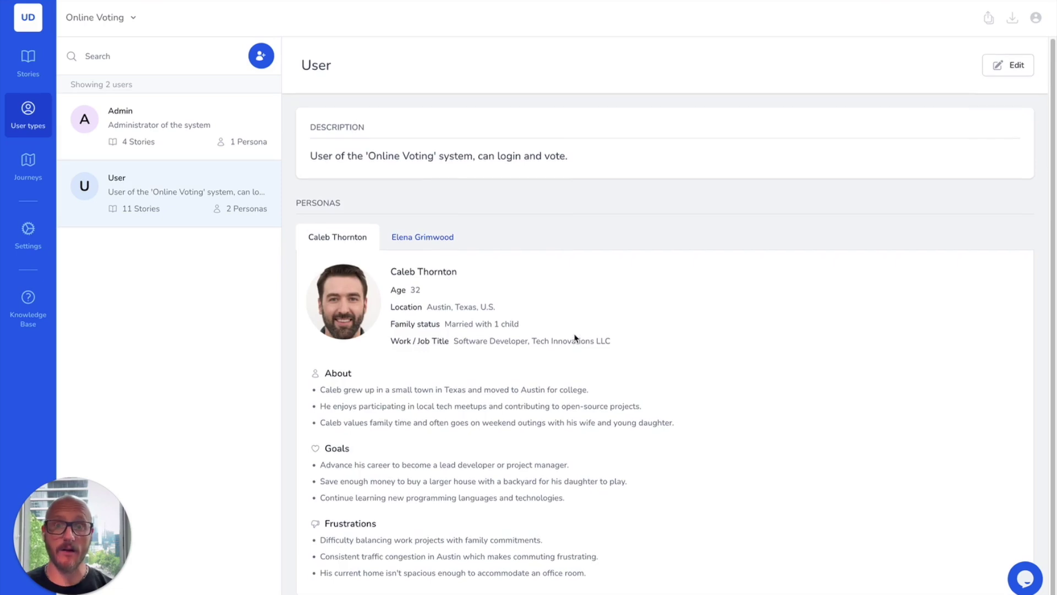
left_click_drag(468, 273, 386, 273)
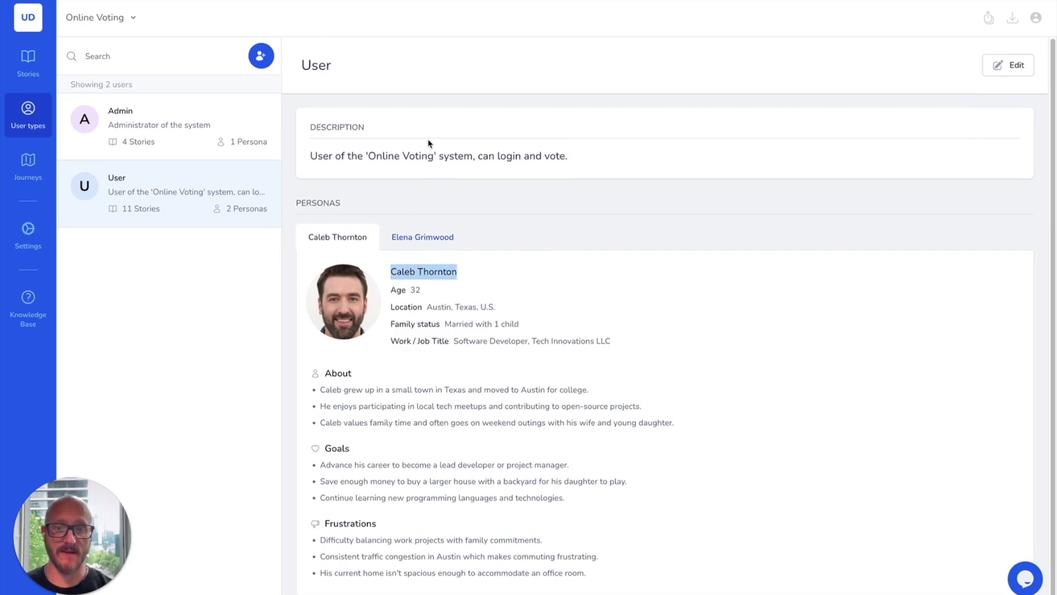
triple_click(387, 390)
left_click(388, 447)
double_click(383, 481)
left_click(382, 539)
left_click(1012, 65)
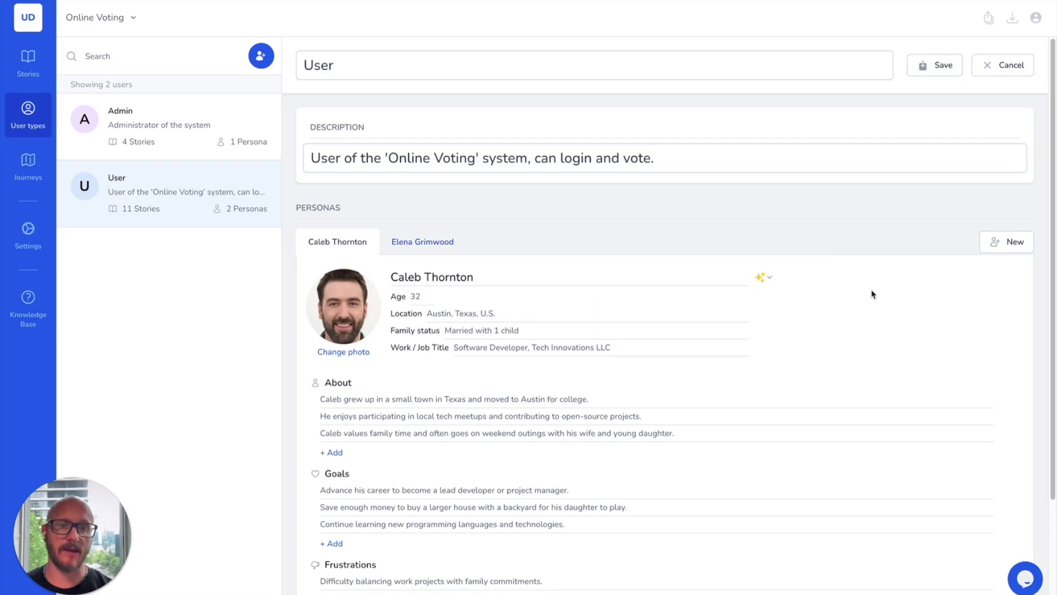
left_click(1014, 66)
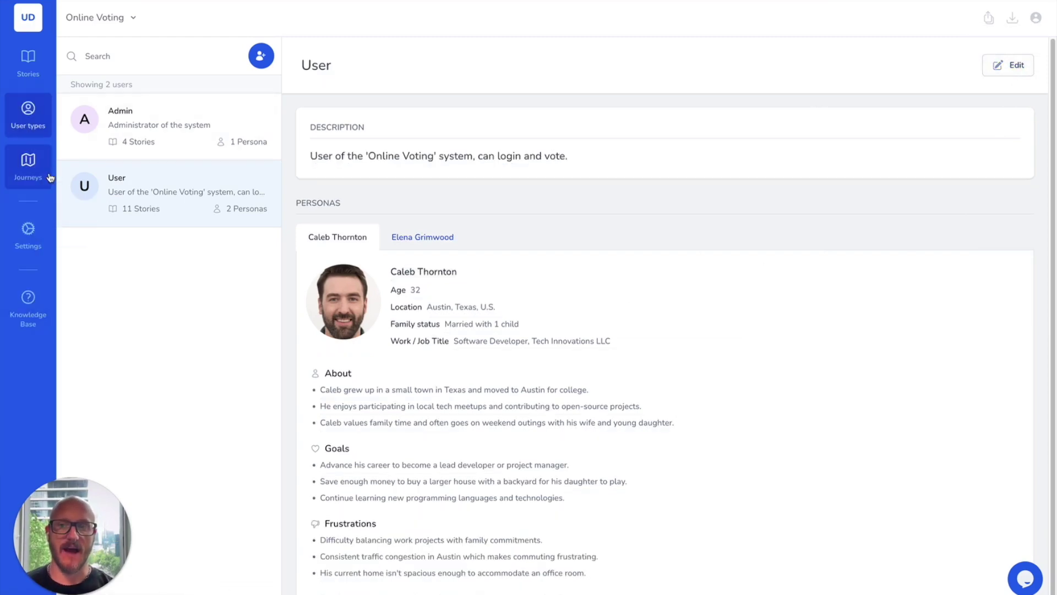
Step: Open the "Sign up to vote" journey and examine its description and steps, including the persona and story references
left_click(49, 175)
left_click(251, 122)
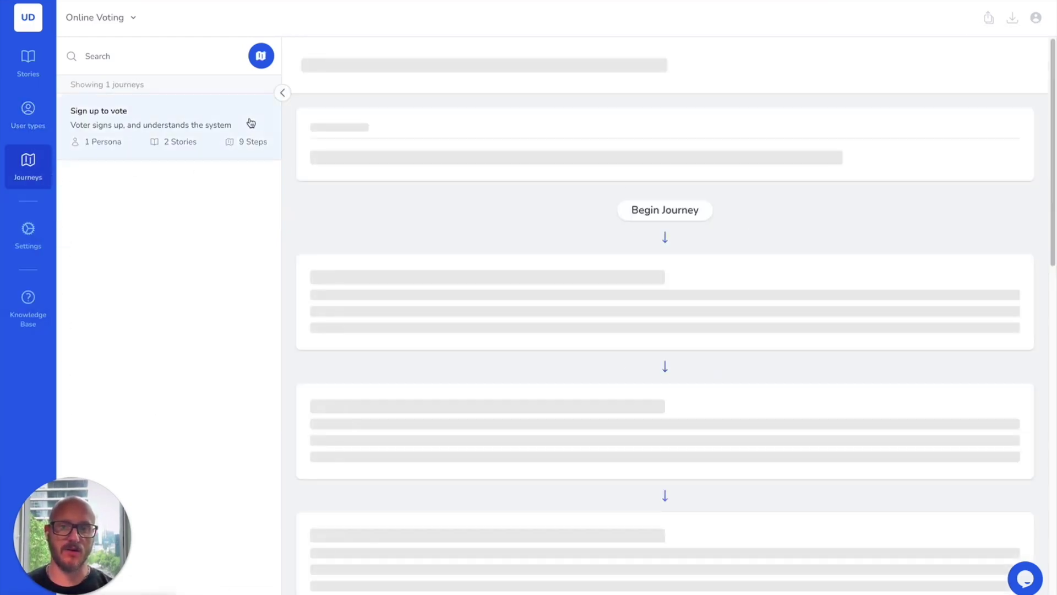
left_click_drag(408, 77, 286, 78)
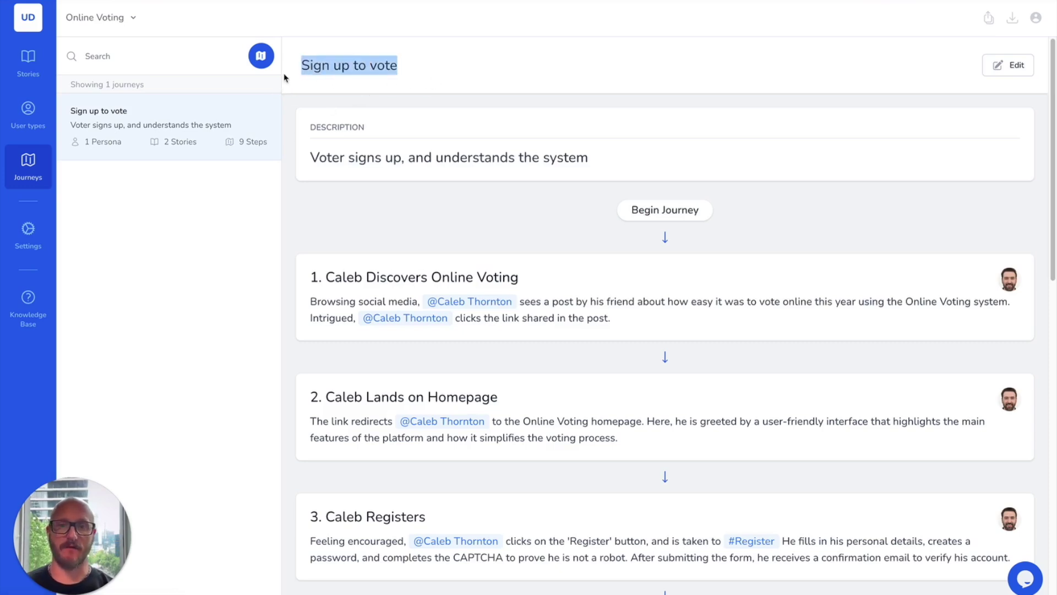
left_click(472, 77)
scroll(490, 78, "down", 3)
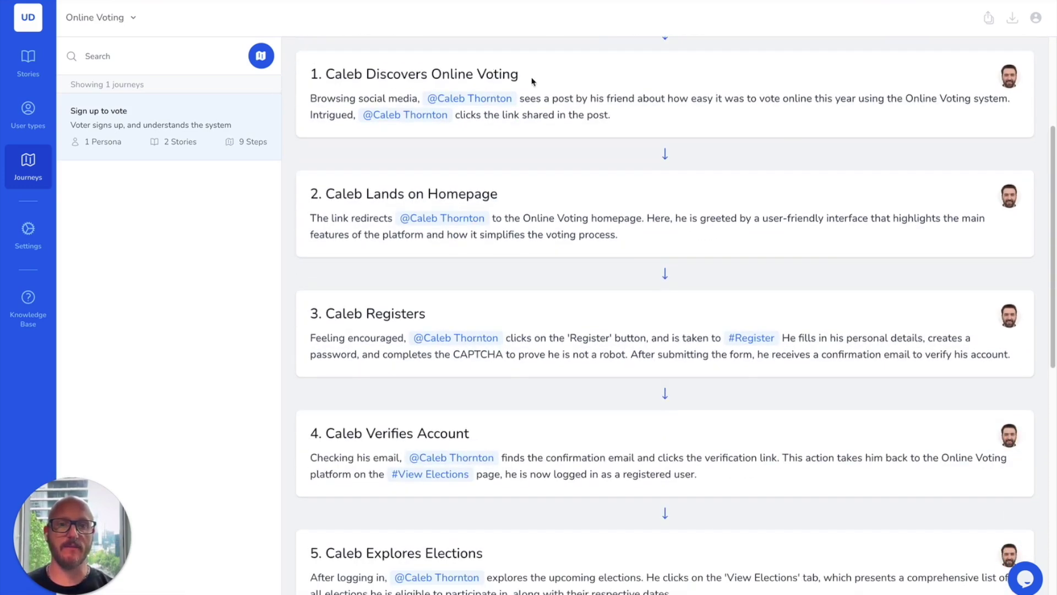
right_click(488, 101)
left_click(600, 98)
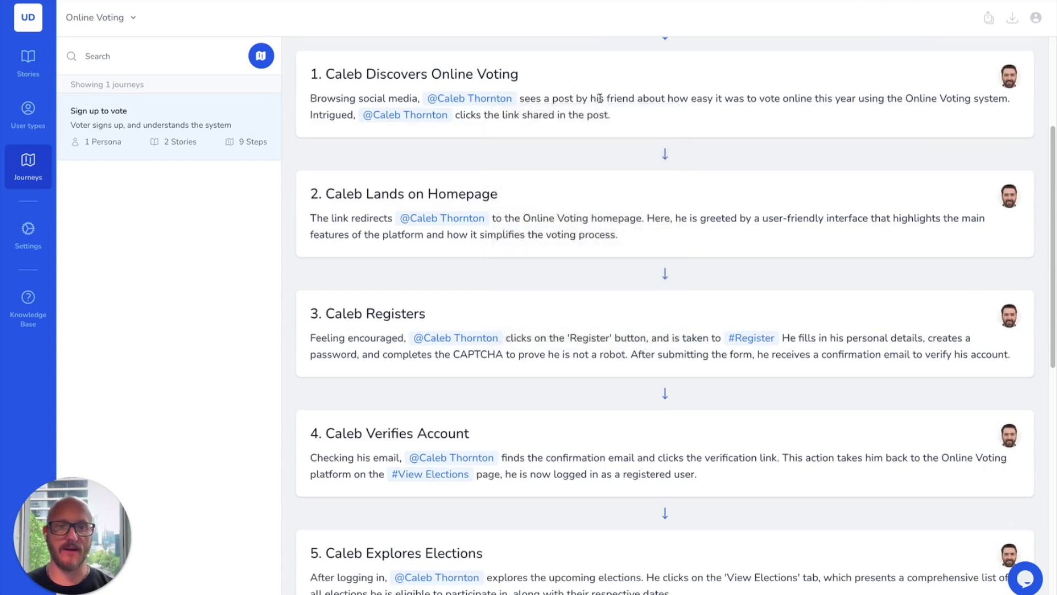
scroll(599, 98, "down", 4)
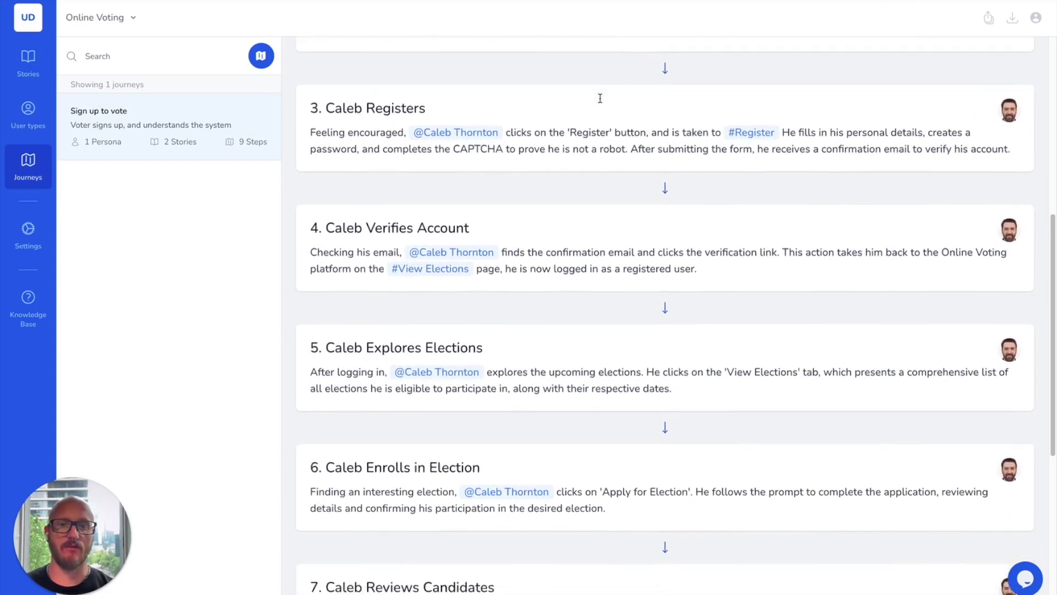
scroll(599, 98, "down", 1)
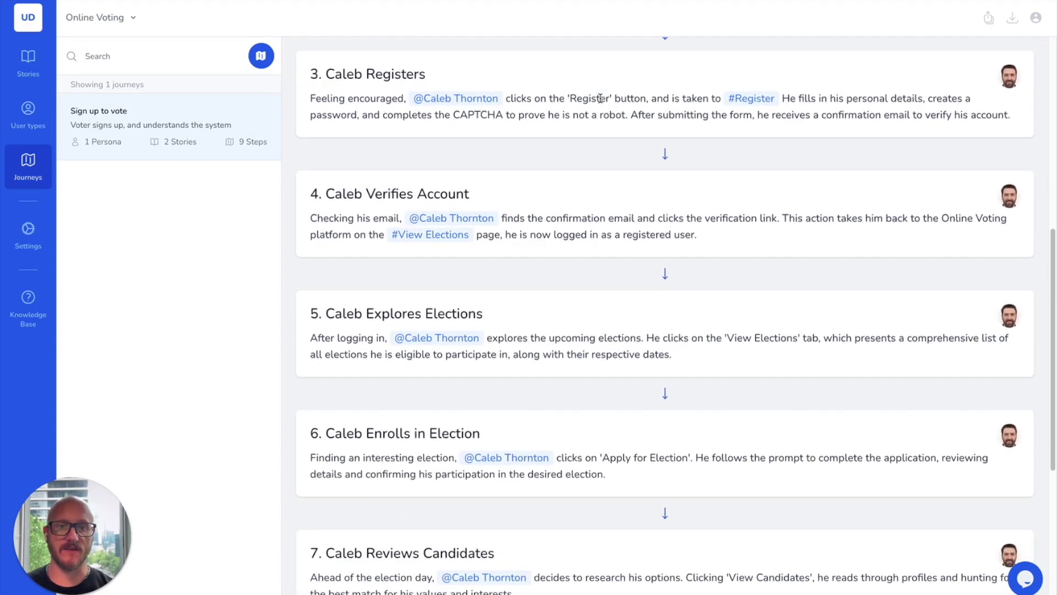
Step: Open the Register story referenced in the journey's third step and examine its acceptance criteria and linked journeys
left_click(747, 101)
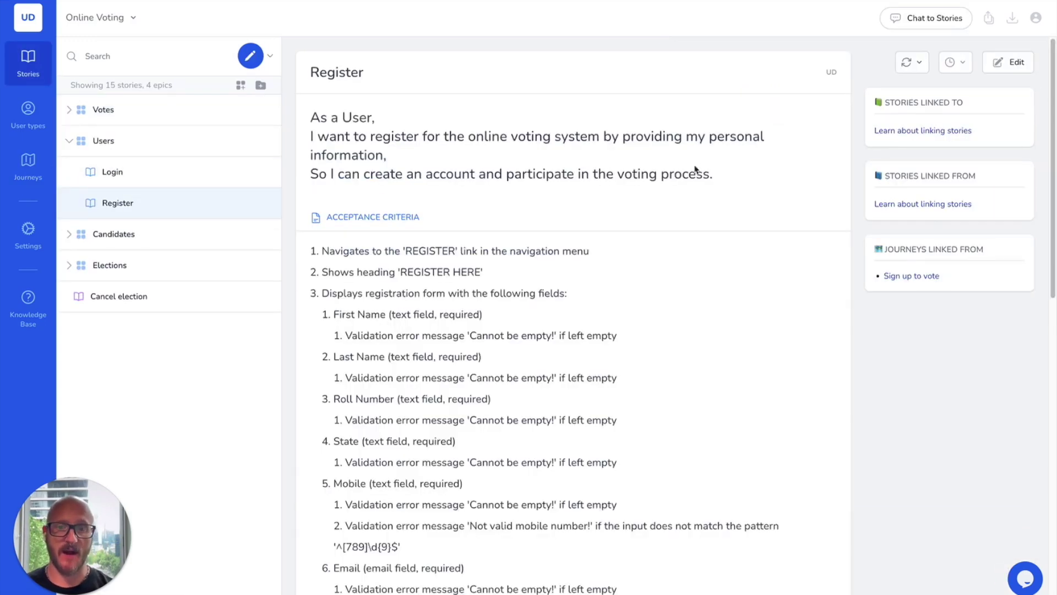
scroll(577, 323, "down", 4)
scroll(575, 320, "up", 4)
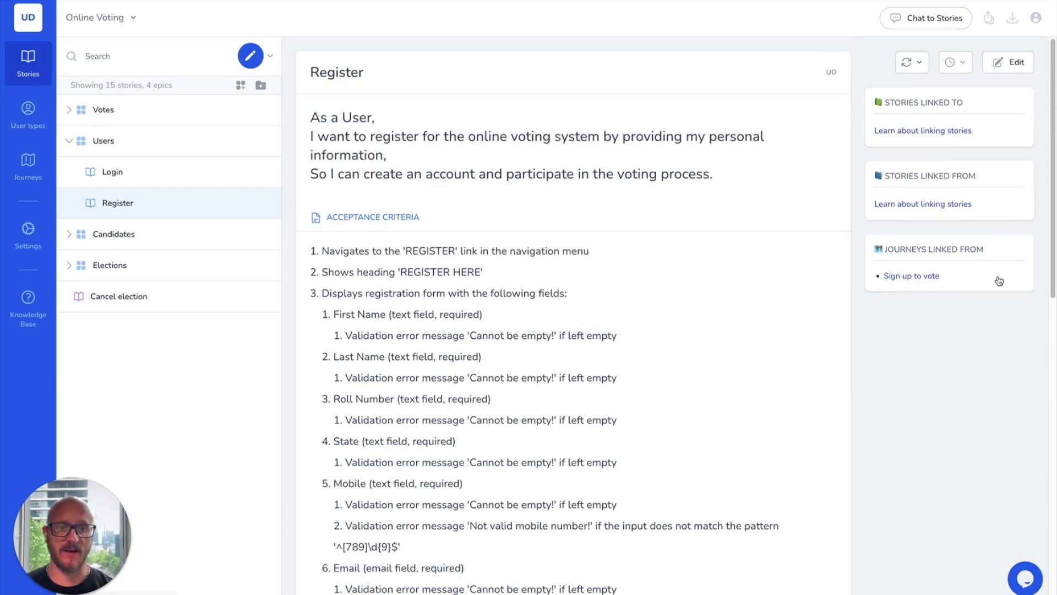
Step: Go back to the "Sign up to vote" journey through the Register story's journey link and review its steps again
left_click(895, 277)
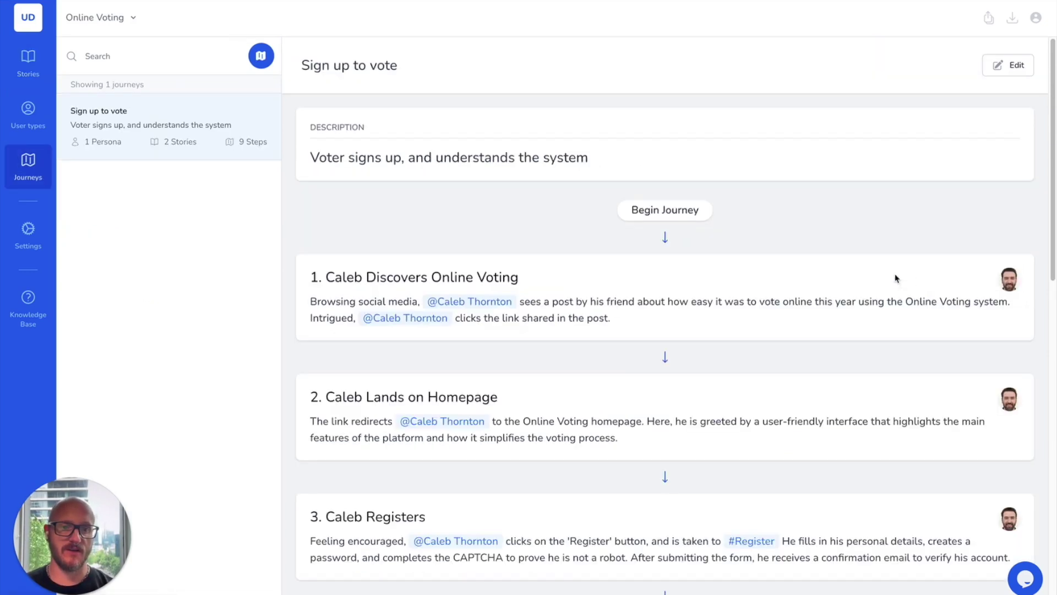
scroll(798, 278, "down", 2)
scroll(798, 278, "down", 3)
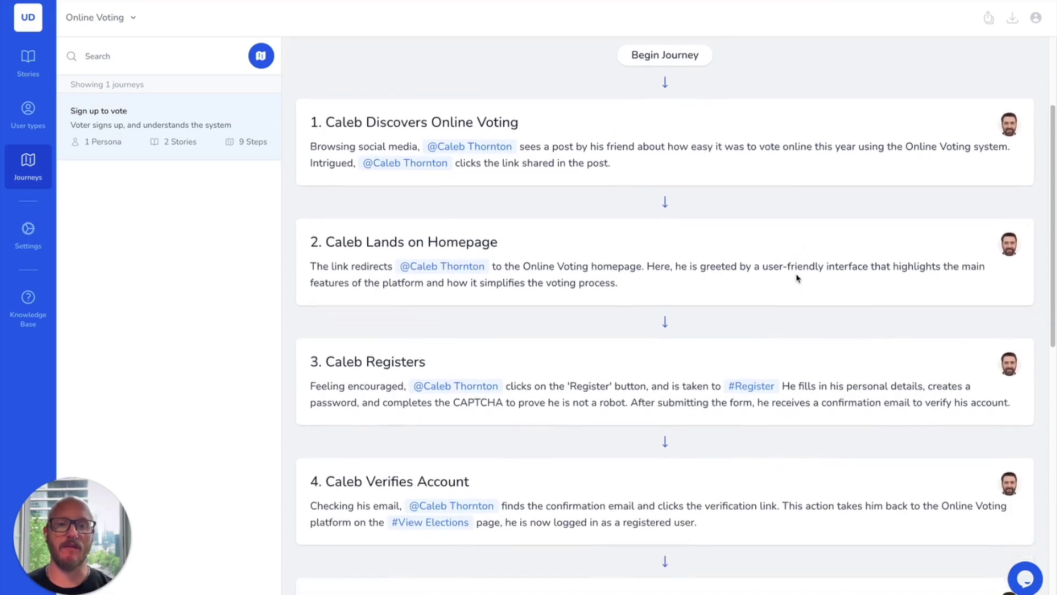
scroll(798, 278, "down", 4)
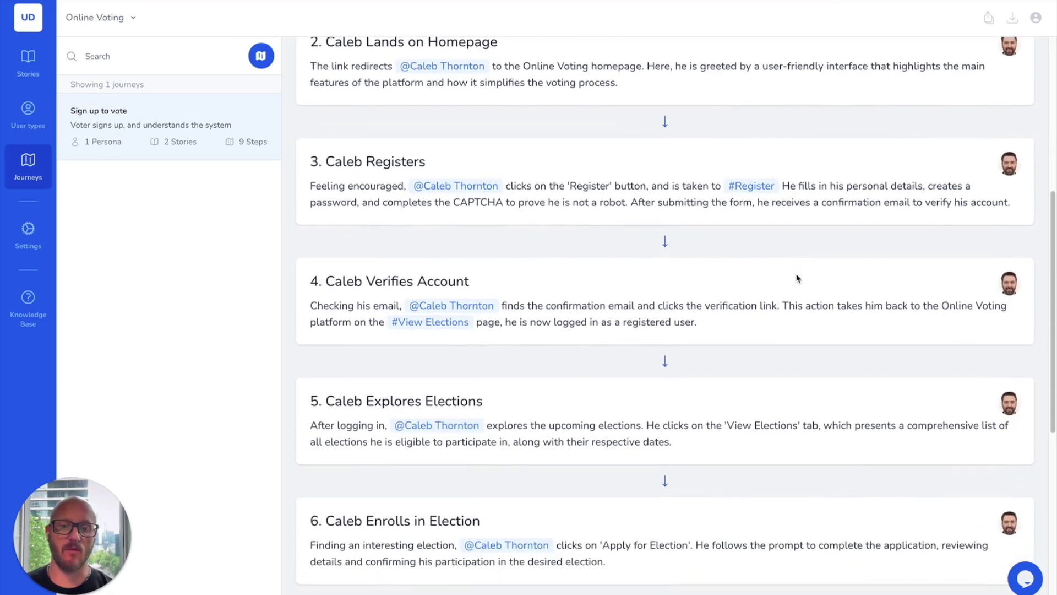
scroll(798, 278, "down", 5)
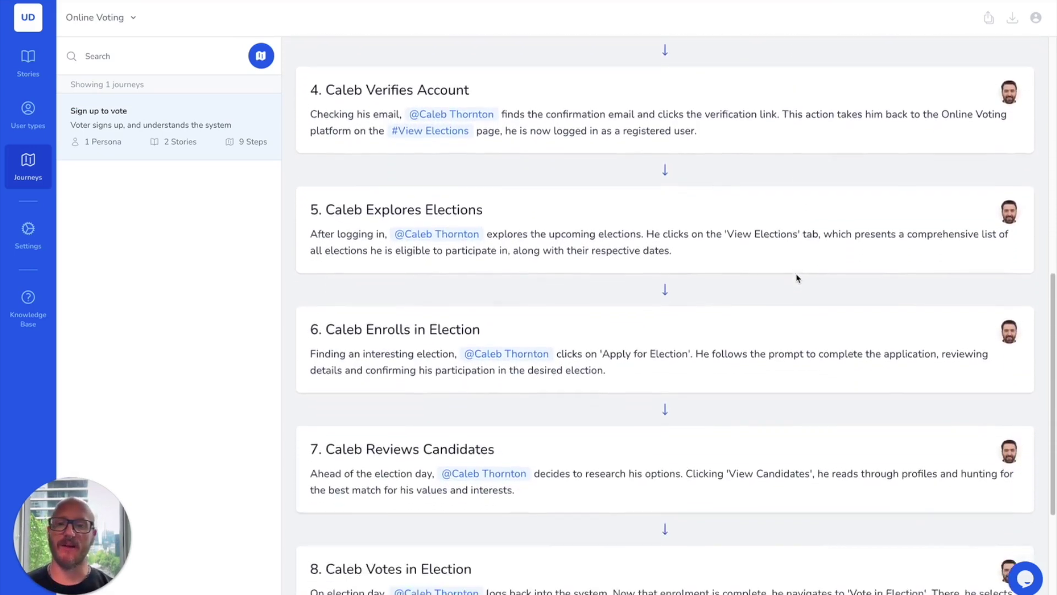
scroll(798, 278, "up", 10)
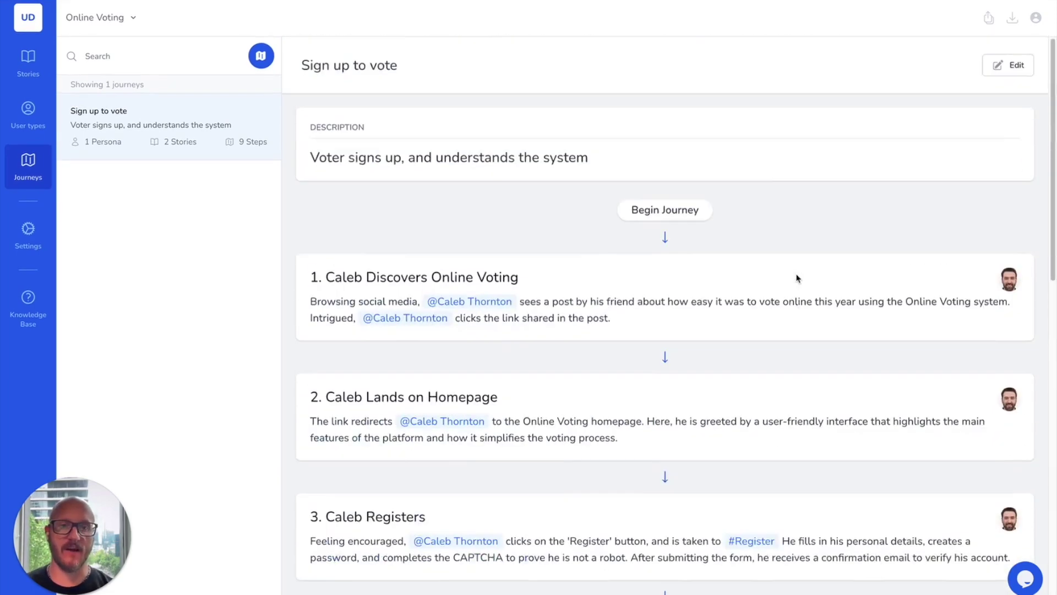
Step: View the "Sign up to vote" journey in edit mode, leave it without changes, and return to the stories list
left_click(1013, 65)
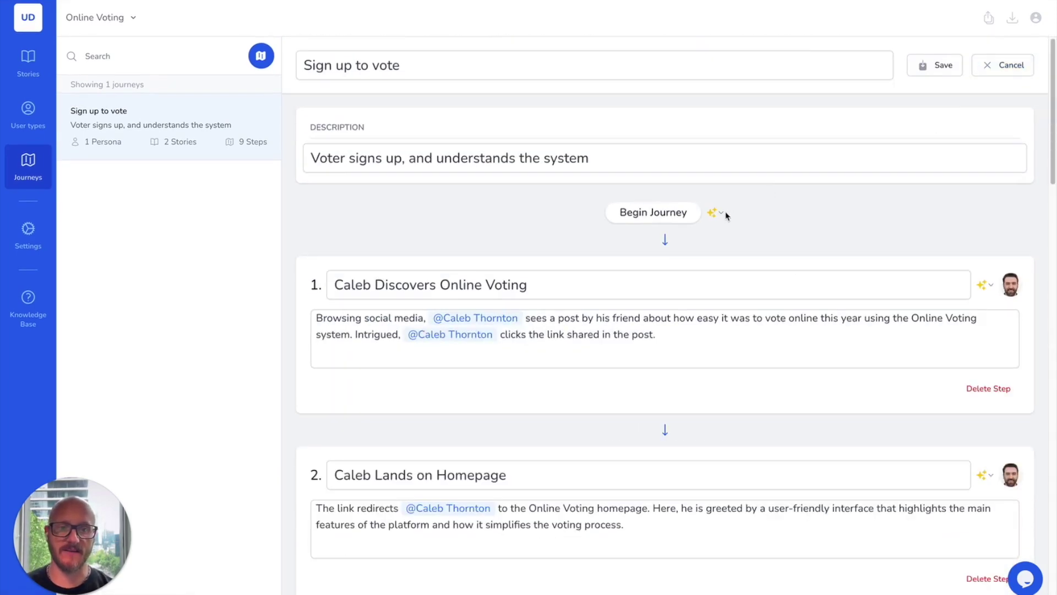
left_click(1021, 65)
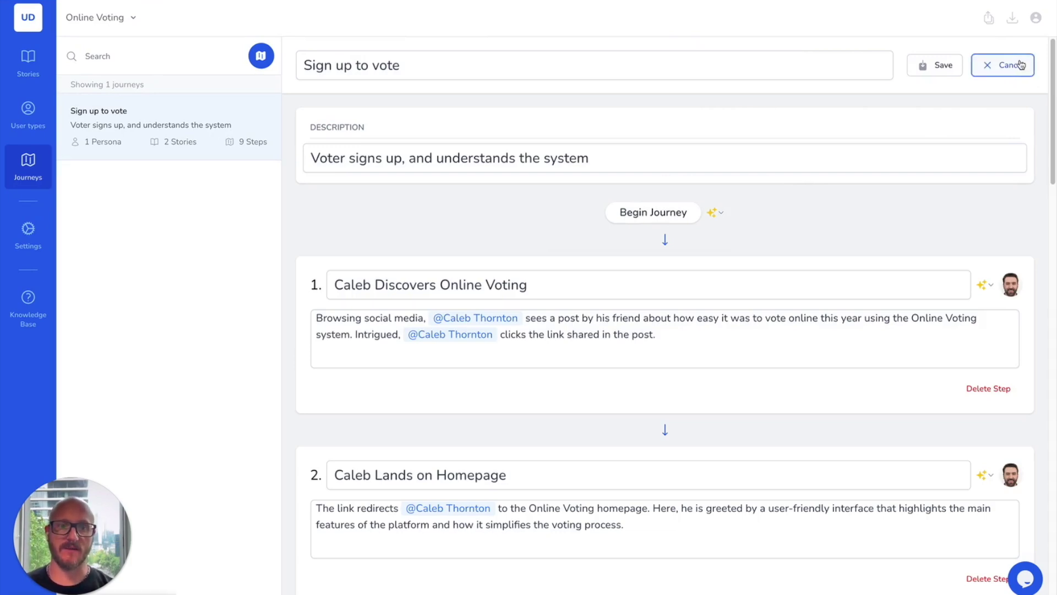
left_click(1020, 65)
left_click(31, 64)
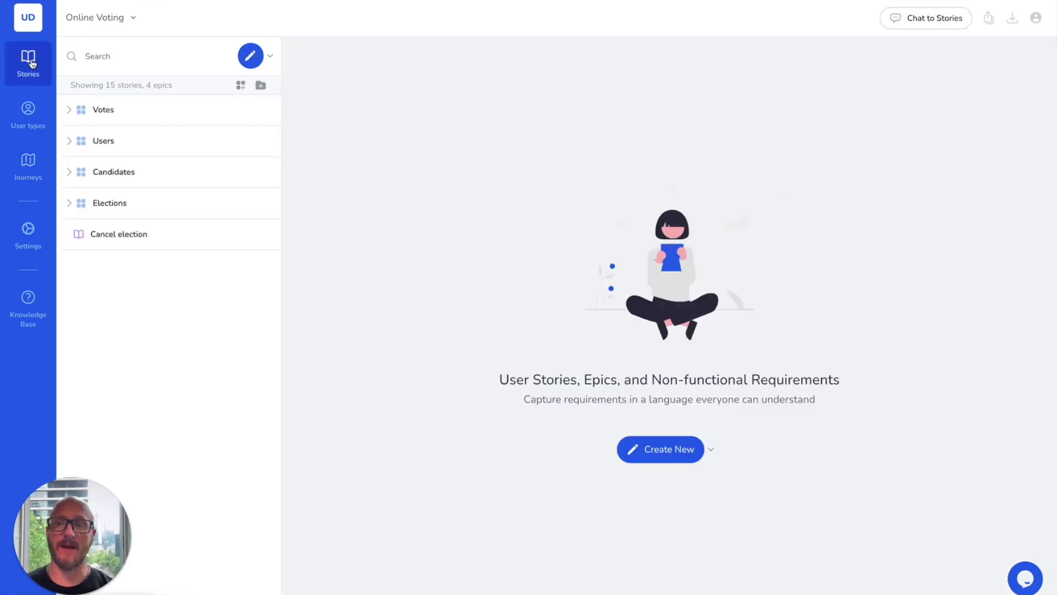